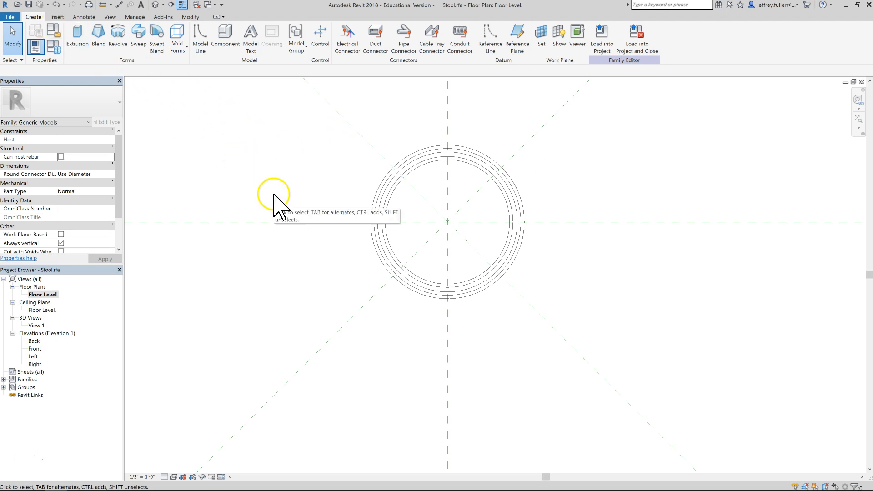
Delete the two diagonal reference planes crossing the seat in the floor plan.
{"action": "left_click", "coordinate": [362, 138]}
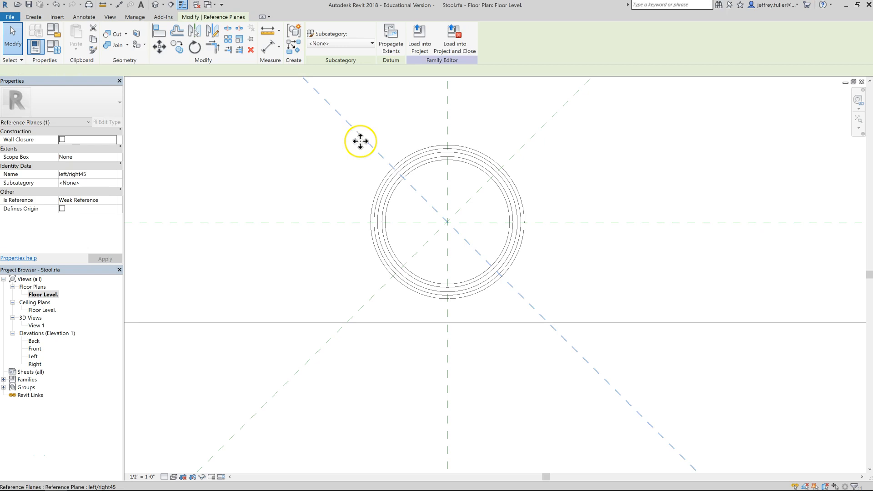
{"action": "key", "text": "Delete"}
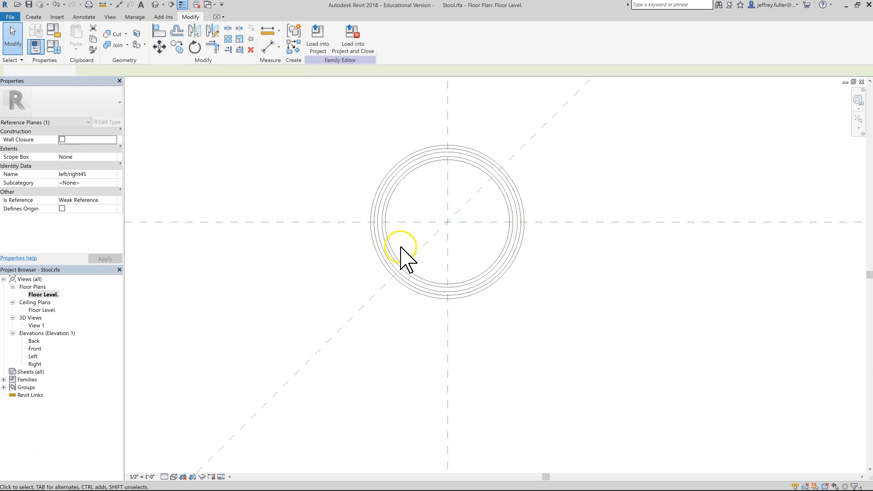
{"action": "left_click", "coordinate": [361, 308]}
{"action": "key", "text": "Delete"}
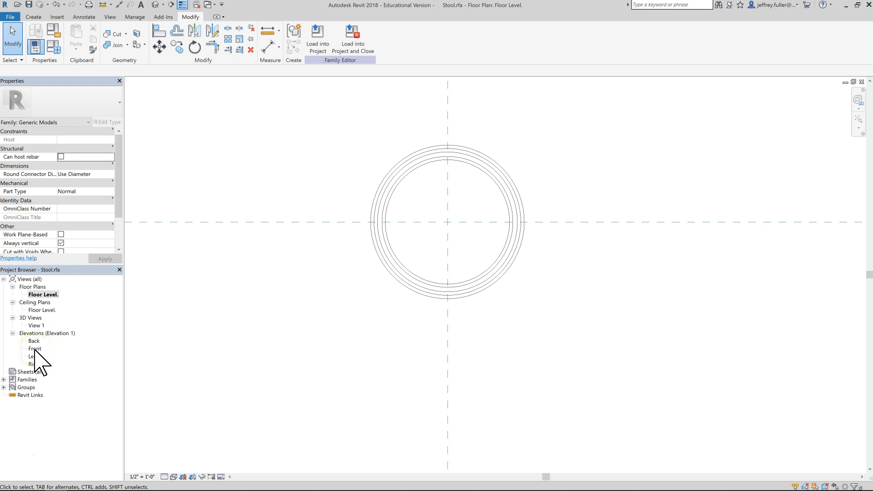
Set the work plane to the Center (Front/Back) reference plane and open the Front elevation view.
{"action": "left_click", "coordinate": [33, 17]}
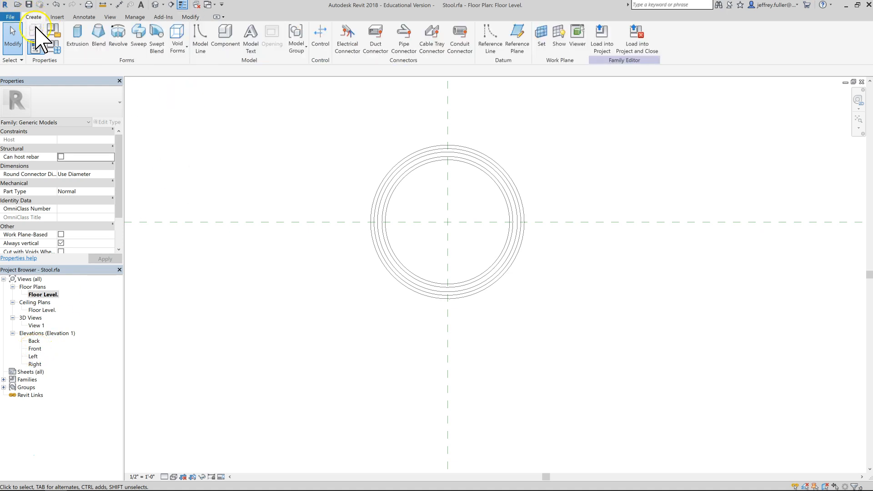
{"action": "left_click", "coordinate": [538, 39]}
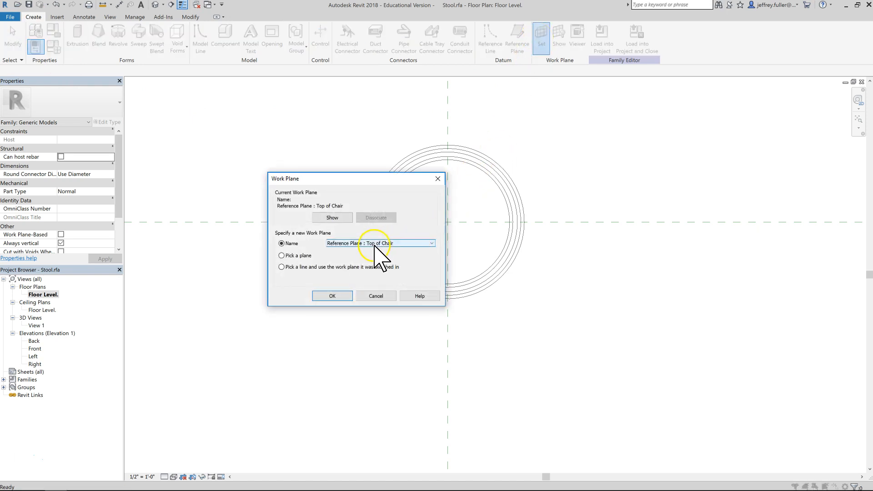
{"action": "left_click", "coordinate": [402, 244]}
{"action": "left_click", "coordinate": [365, 257]}
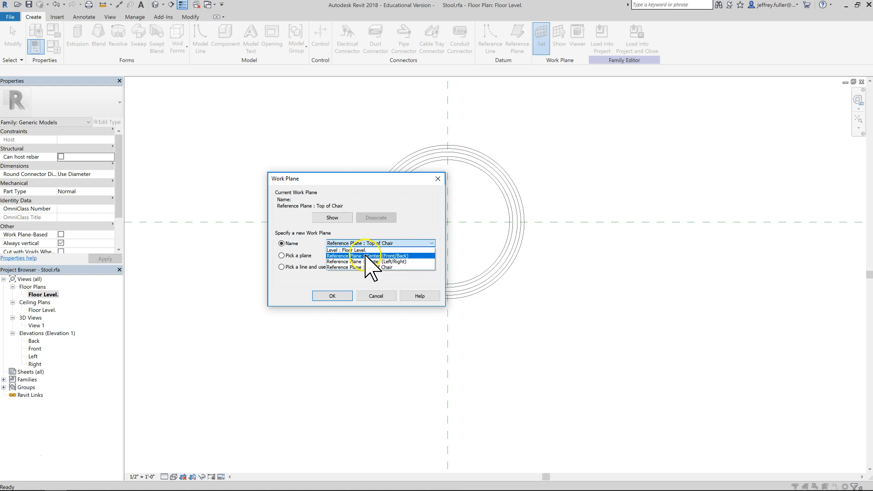
{"action": "left_click", "coordinate": [334, 296]}
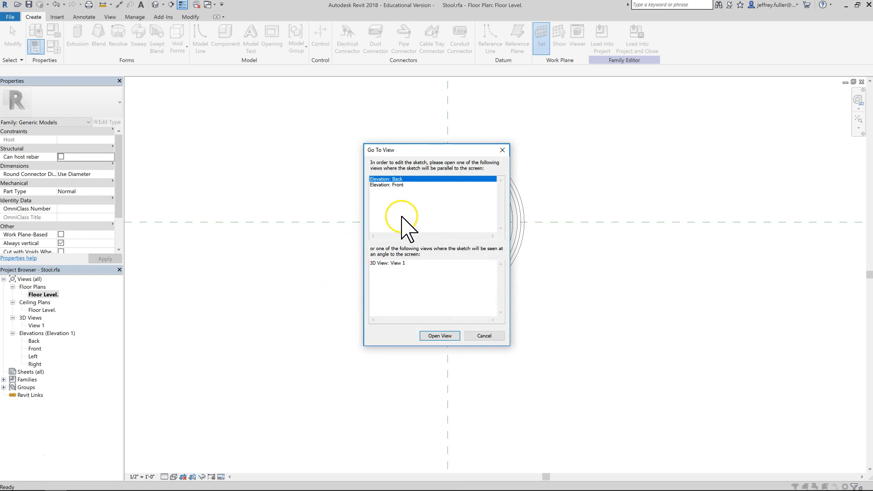
{"action": "left_click", "coordinate": [384, 185]}
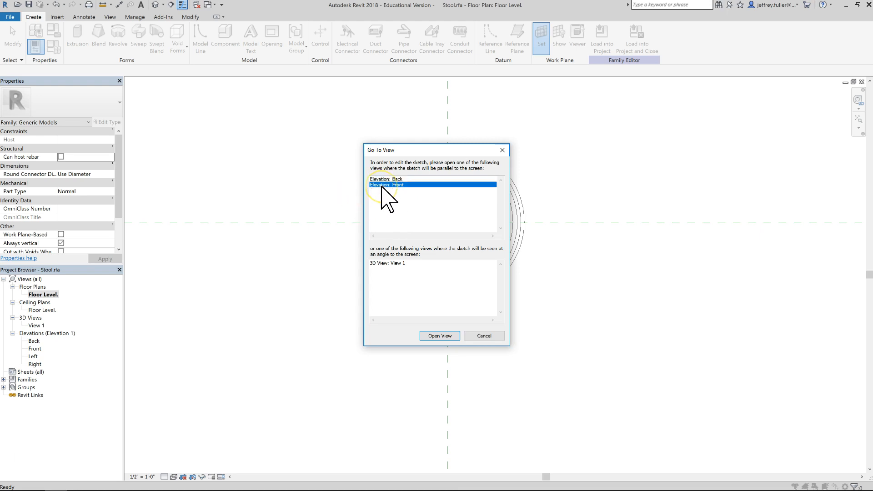
{"action": "left_click", "coordinate": [449, 336]}
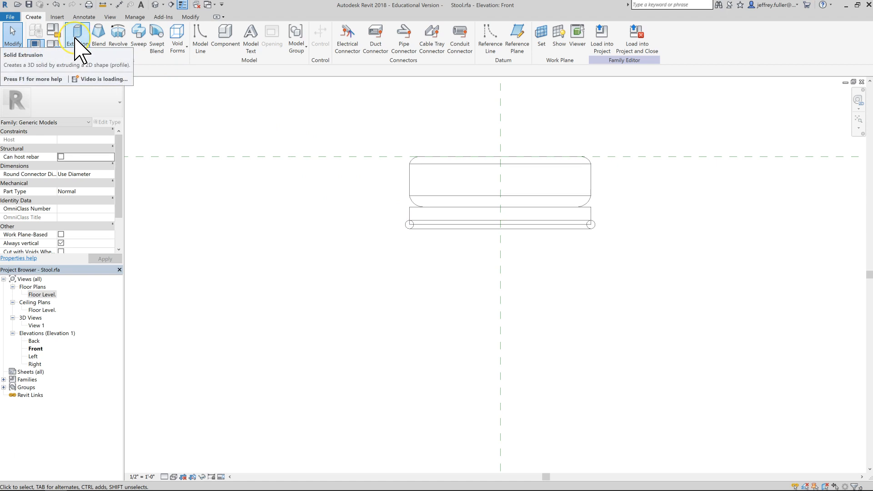
Start a Sweep path with the Spline tool at the left end of the lower seat ring, adding control points curving downward.
{"action": "left_click", "coordinate": [138, 33]}
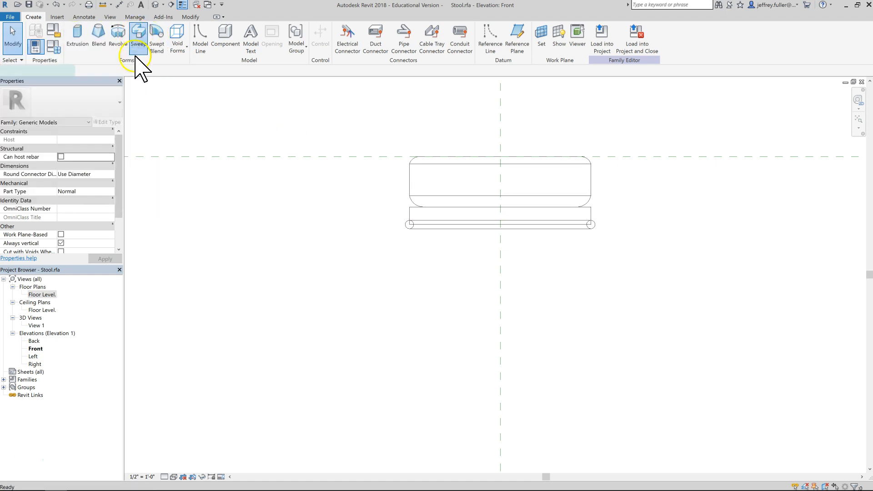
{"action": "scroll", "coordinate": [386, 250], "scroll_direction": "up", "scroll_amount": 3}
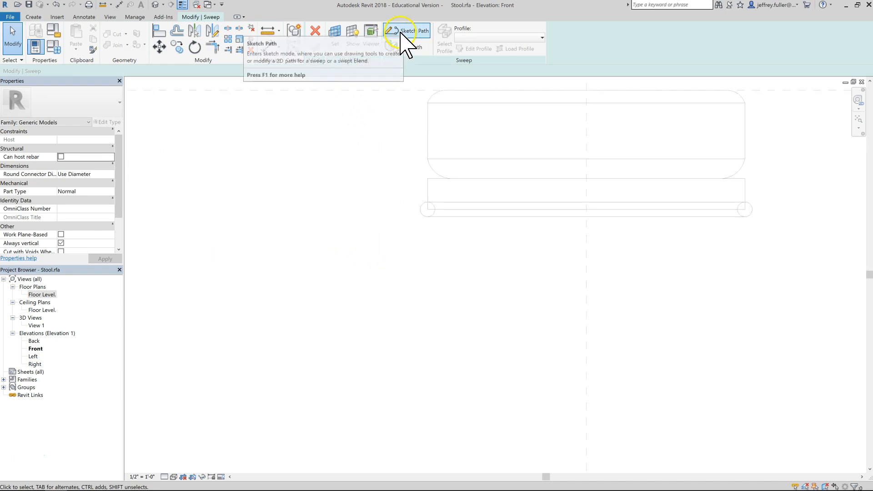
{"action": "left_click", "coordinate": [401, 32]}
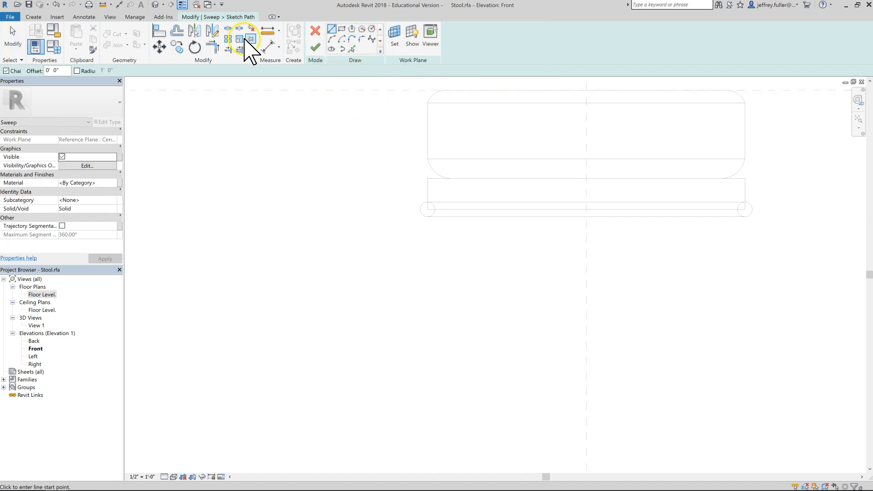
{"action": "left_click", "coordinate": [372, 40]}
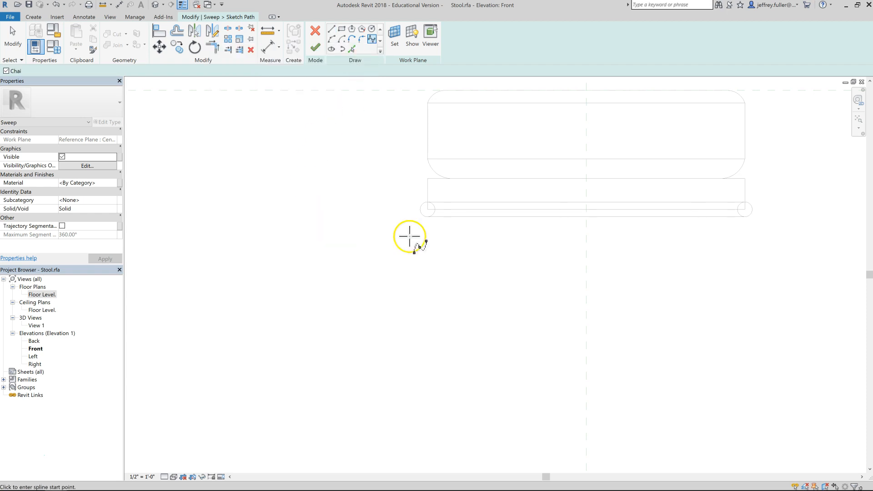
{"action": "scroll", "coordinate": [428, 209], "scroll_direction": "up", "scroll_amount": 2}
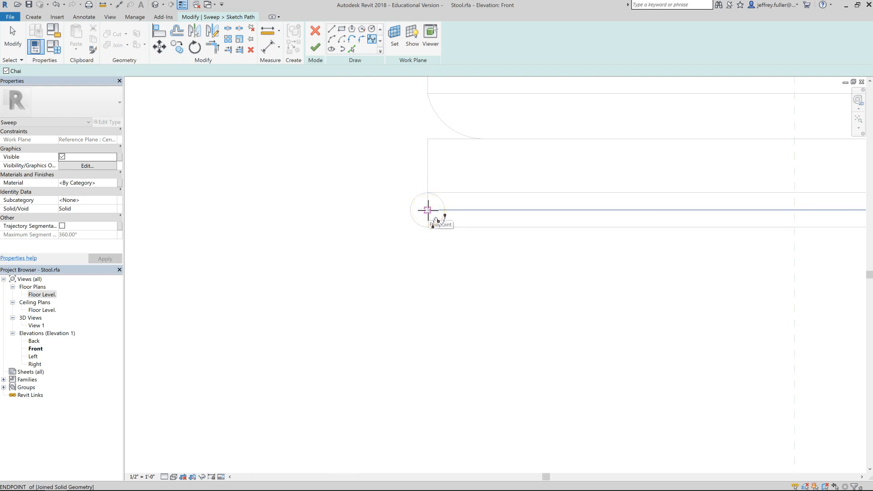
{"action": "left_click", "coordinate": [428, 210]}
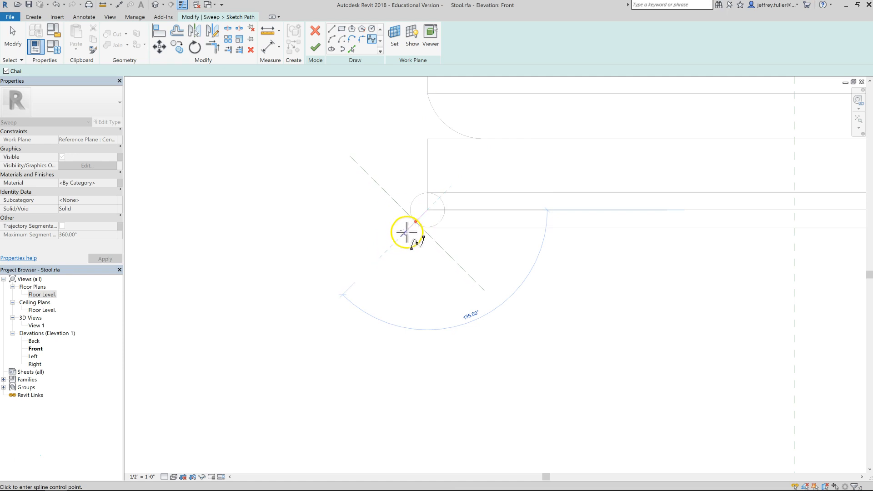
{"action": "left_click", "coordinate": [404, 234]}
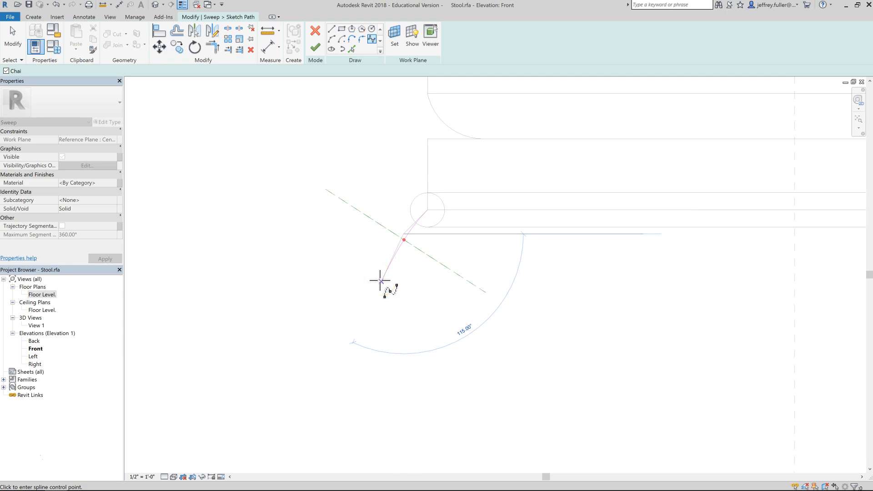
{"action": "left_click", "coordinate": [391, 260]}
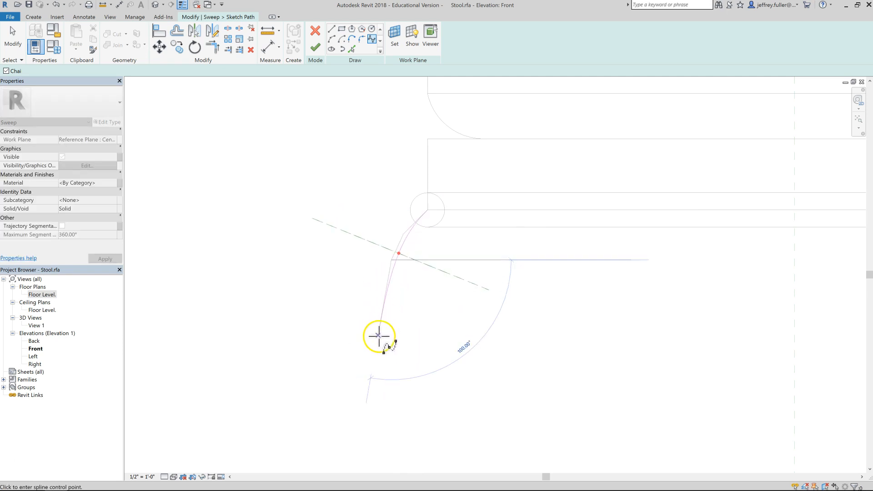
{"action": "left_click", "coordinate": [378, 339]}
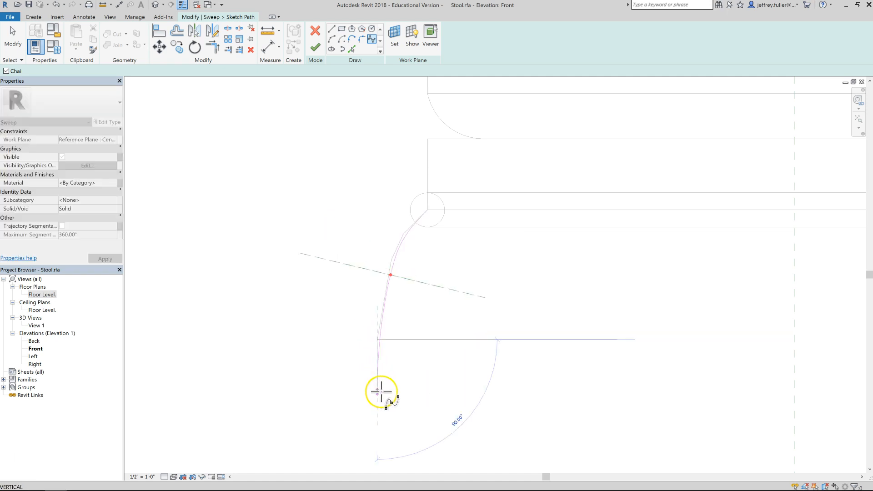
Continue the spline leg path down to the floor level and end the spline.
{"action": "scroll", "coordinate": [376, 404], "scroll_direction": "down", "scroll_amount": 8}
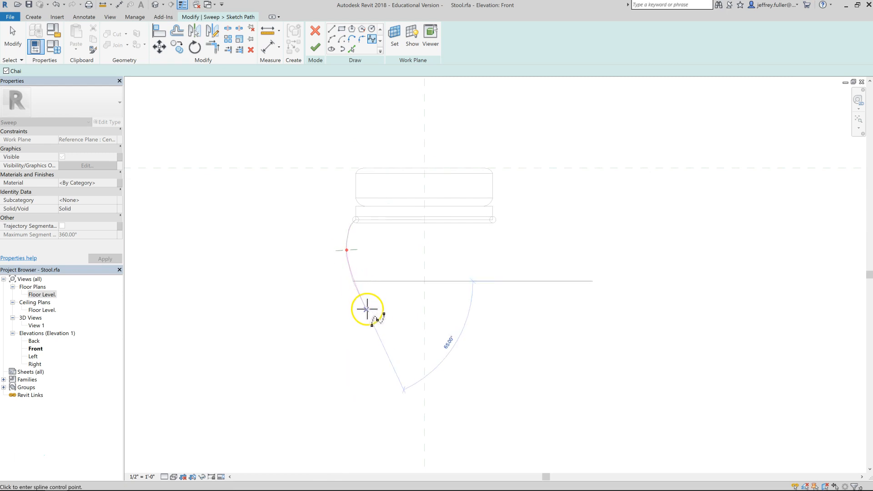
{"action": "left_click", "coordinate": [378, 340]}
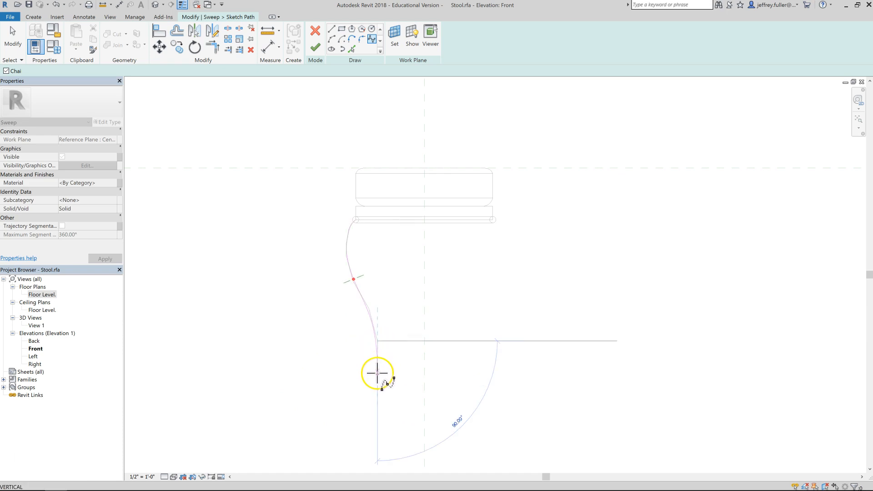
{"action": "left_click", "coordinate": [377, 373]}
{"action": "left_click", "coordinate": [363, 403]}
{"action": "mouse_move", "coordinate": [363, 403]}
{"action": "middle_mouse_down"}
{"action": "mouse_move", "coordinate": [364, 279]}
{"action": "mouse_move", "coordinate": [335, 237]}
{"action": "middle_mouse_up"}
{"action": "middle_click_drag", "start_coordinate": [332, 283], "coordinate": [389, 366]}
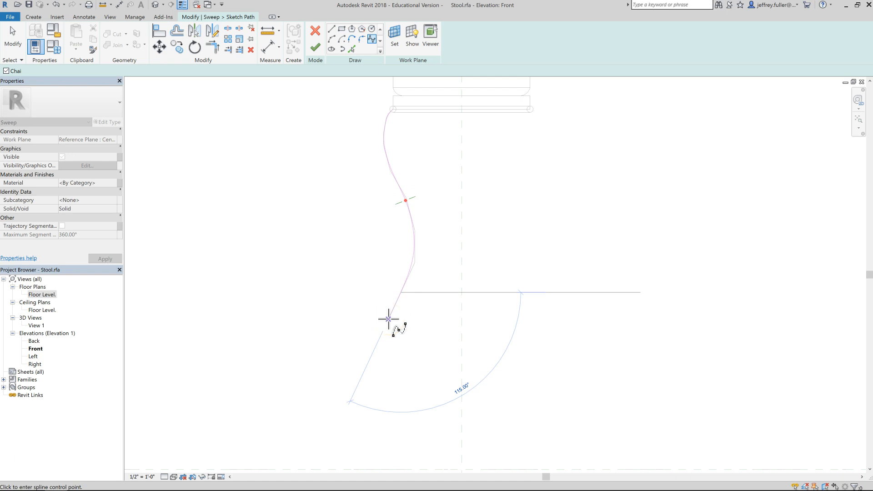
{"action": "left_click", "coordinate": [376, 348]}
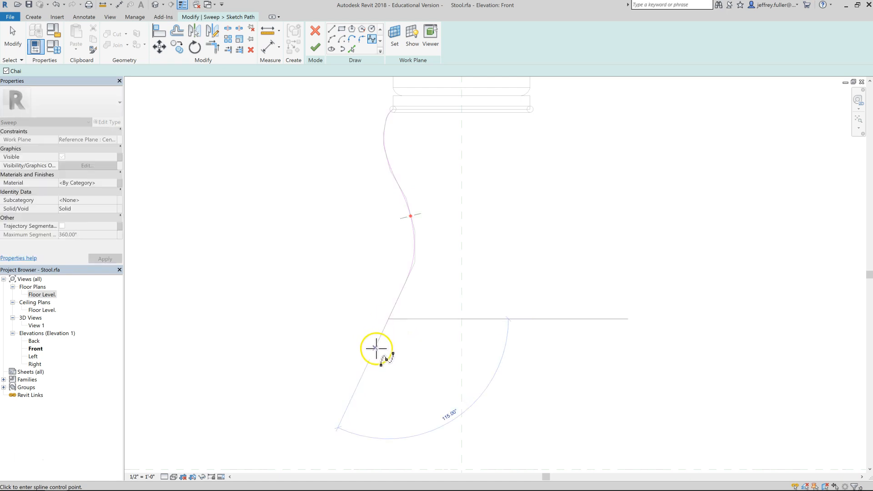
{"action": "left_click", "coordinate": [376, 371]}
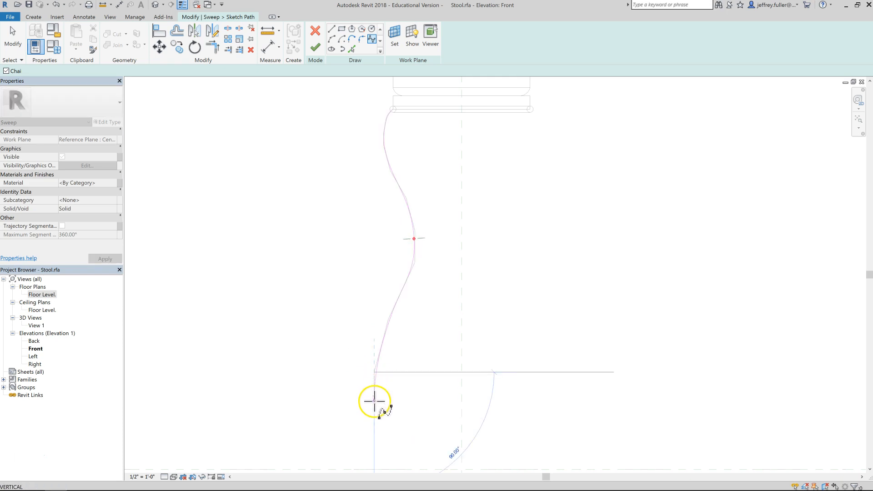
{"action": "mouse_move", "coordinate": [374, 402]}
{"action": "middle_mouse_down"}
{"action": "mouse_move", "coordinate": [379, 443]}
{"action": "mouse_move", "coordinate": [351, 293]}
{"action": "middle_mouse_up"}
{"action": "left_click", "coordinate": [348, 321]}
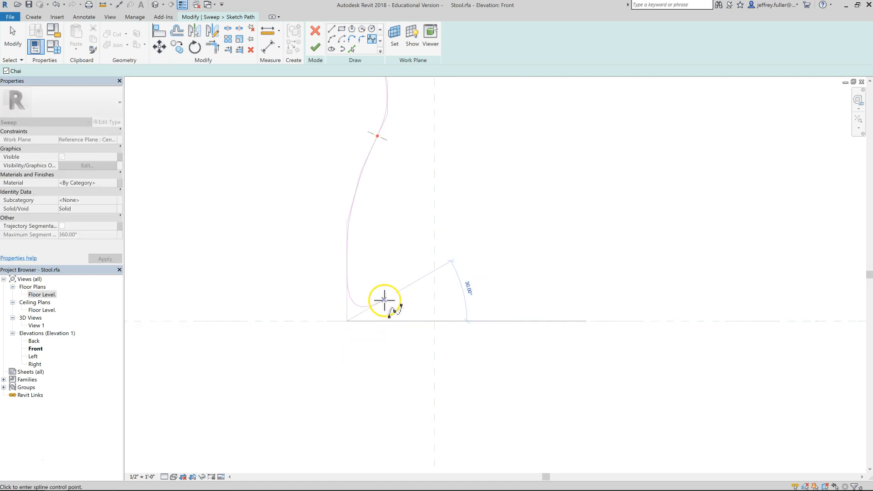
{"action": "key", "text": "Escape"}
Finish the sweep path sketch.
{"action": "scroll", "coordinate": [368, 276], "scroll_direction": "down", "scroll_amount": 2}
{"action": "middle_click_drag", "start_coordinate": [369, 326], "coordinate": [370, 332]}
{"action": "scroll", "coordinate": [370, 332], "scroll_direction": "down", "scroll_amount": 1}
{"action": "scroll", "coordinate": [374, 319], "scroll_direction": "up", "scroll_amount": 4}
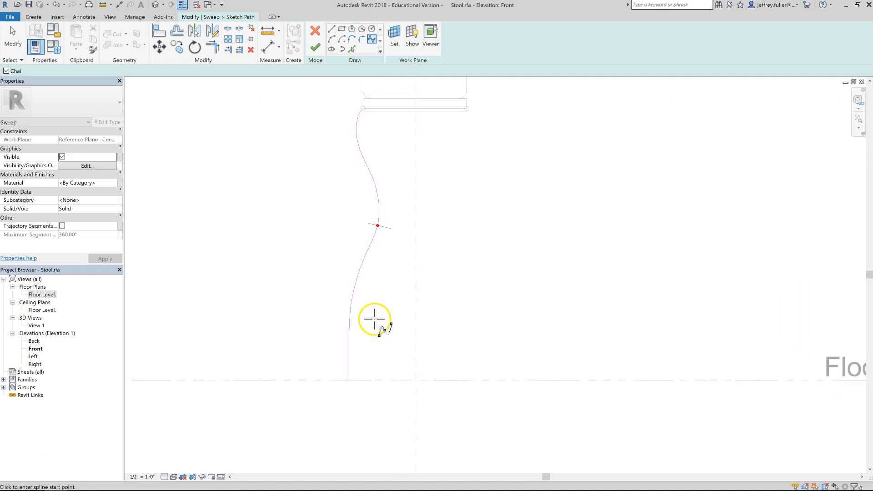
{"action": "left_click", "coordinate": [471, 254]}
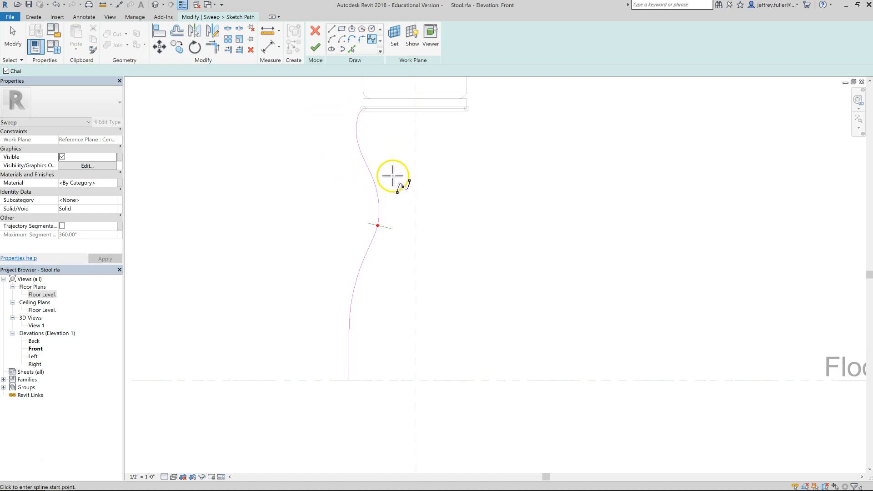
{"action": "left_click", "coordinate": [315, 46]}
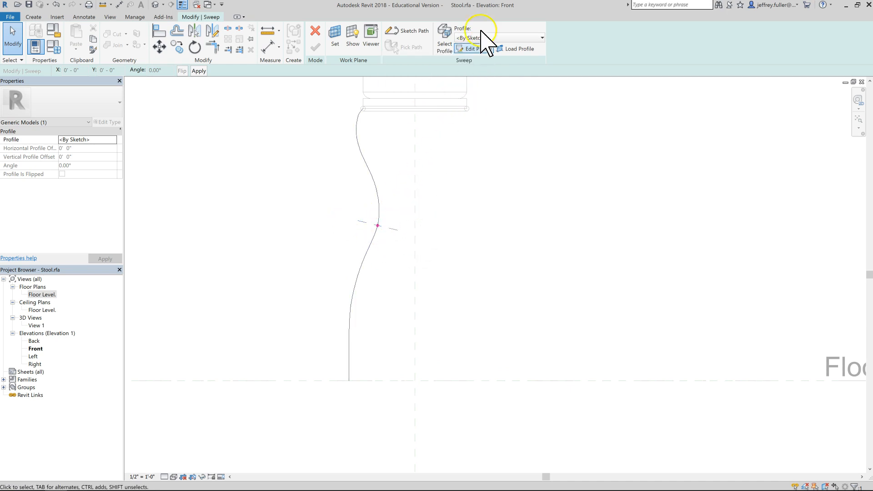
Edit the sweep profile, opening it in the Floor Level floor plan.
{"action": "left_click", "coordinate": [481, 49]}
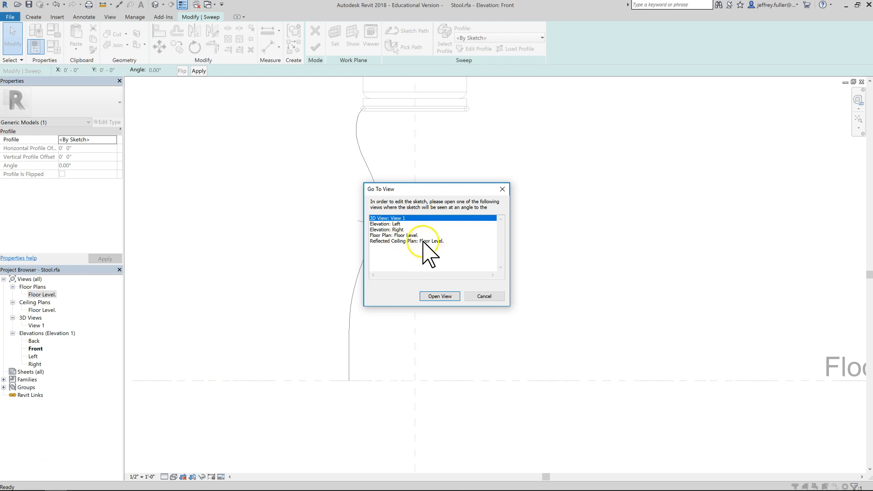
{"action": "left_click", "coordinate": [399, 236]}
{"action": "left_click", "coordinate": [452, 295]}
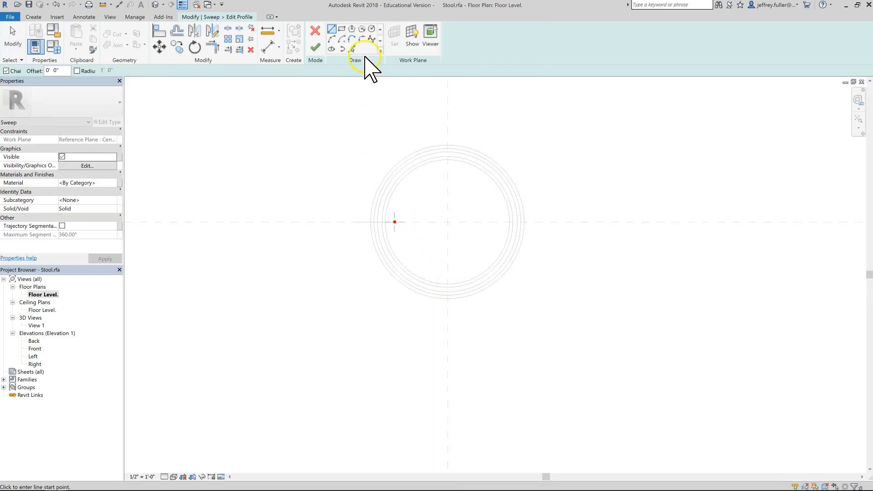
Draw a circular profile with radius 3/8 centred on the path's start point and finish the profile sketch.
{"action": "left_click", "coordinate": [371, 29]}
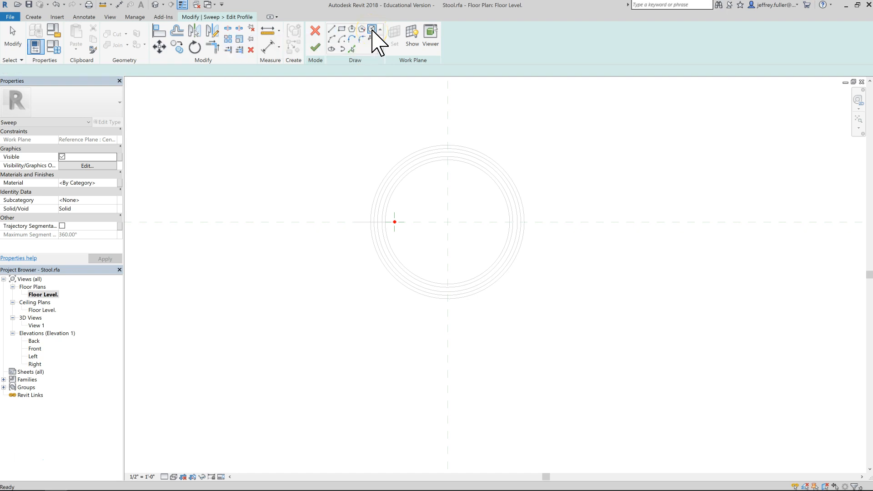
{"action": "scroll", "coordinate": [391, 234], "scroll_direction": "up", "scroll_amount": 4}
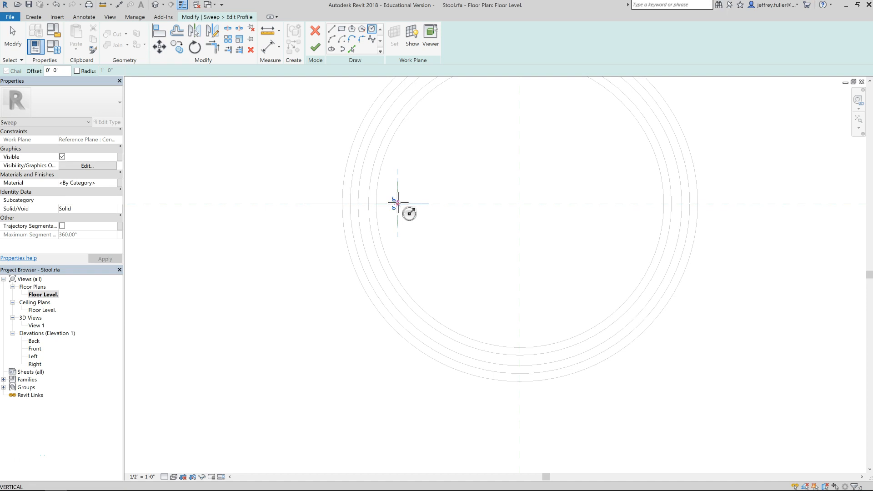
{"action": "left_click", "coordinate": [398, 202]}
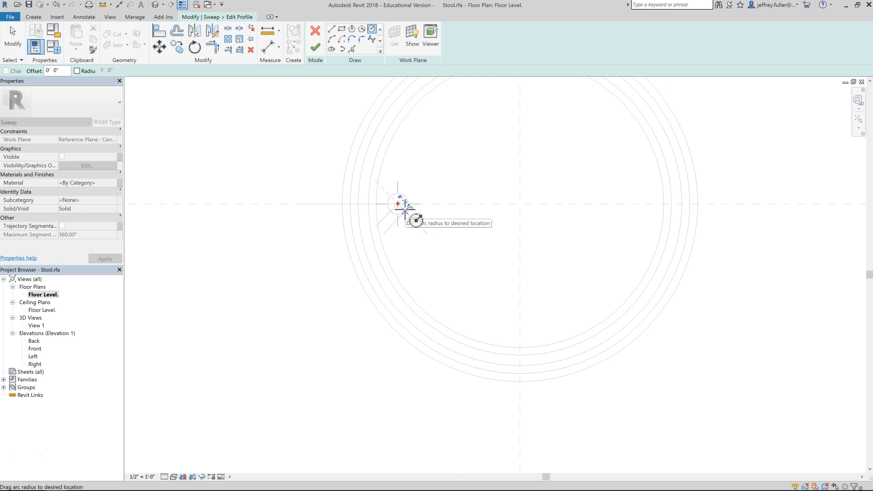
{"action": "type", "text": "3/8\""}
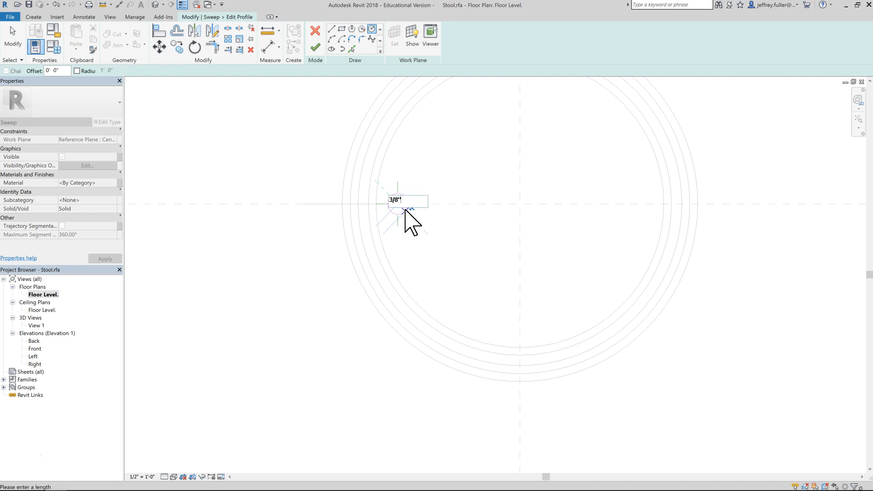
{"action": "key", "text": "Return"}
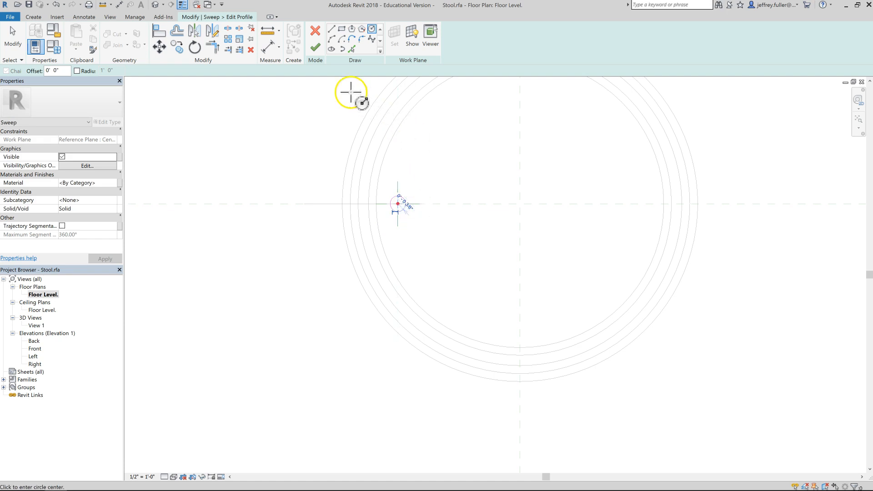
{"action": "left_click", "coordinate": [317, 47]}
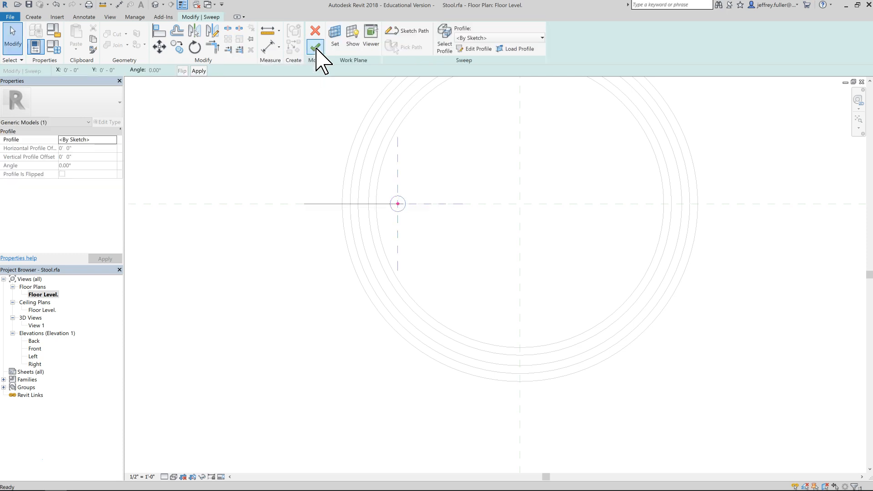
Finish the sweep to create the curved leg.
{"action": "left_click", "coordinate": [330, 93]}
{"action": "left_click", "coordinate": [317, 47]}
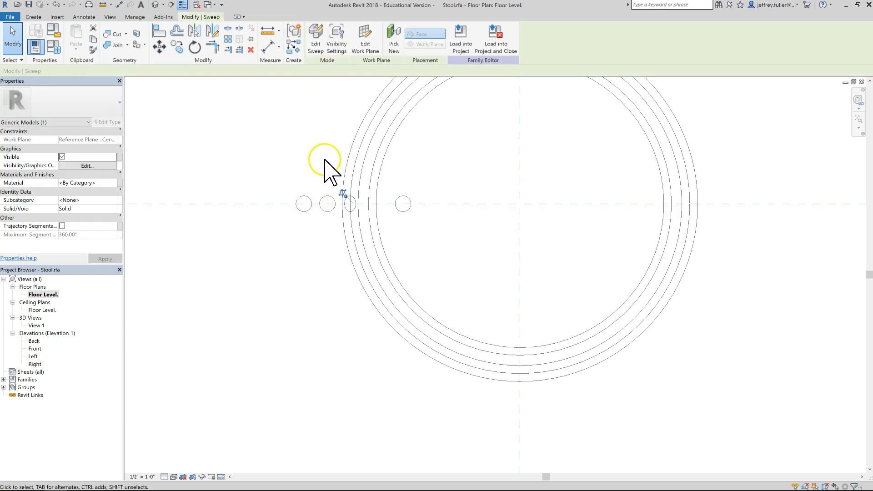
{"action": "scroll", "coordinate": [314, 204], "scroll_direction": "down", "scroll_amount": 3}
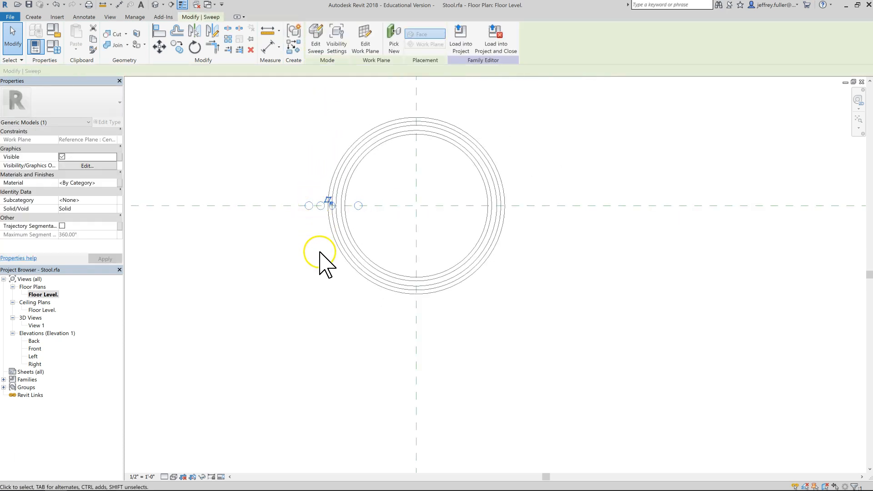
{"action": "scroll", "coordinate": [334, 238], "scroll_direction": "down", "scroll_amount": 1}
{"action": "middle_click_drag", "start_coordinate": [334, 239], "coordinate": [362, 232]}
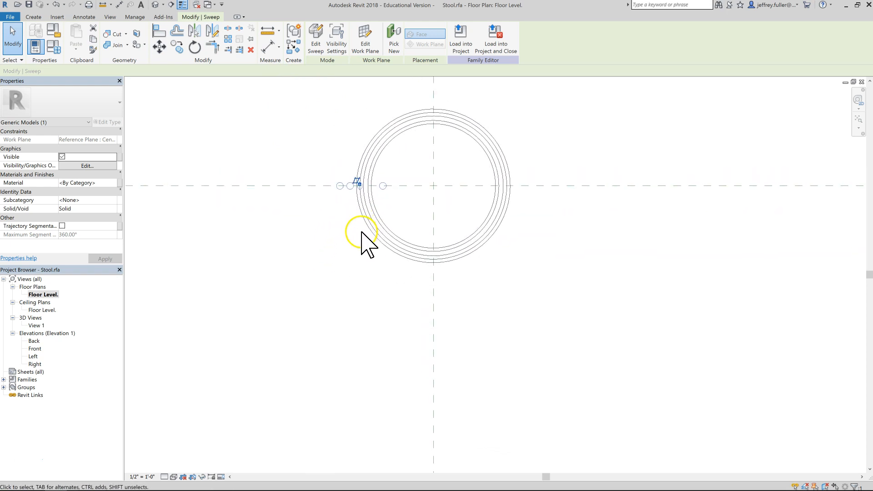
{"action": "middle_click_drag", "start_coordinate": [388, 314], "coordinate": [390, 304]}
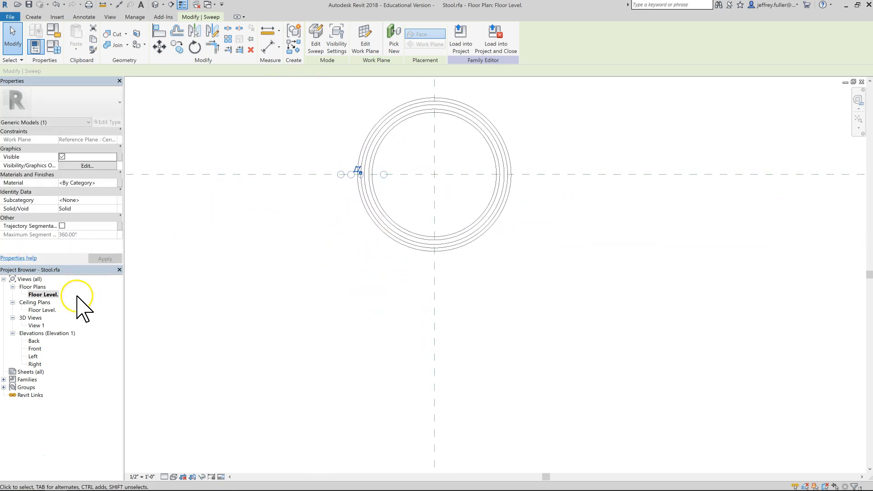
Open the 3D view and orbit around the seat to inspect the swept leg.
{"action": "double_click", "coordinate": [37, 325]}
{"action": "middle_click_drag", "start_coordinate": [399, 276], "coordinate": [478, 341]}
{"action": "mouse_move", "coordinate": [536, 328]}
{"action": "middle_mouse_down", "text": "shift"}
{"action": "mouse_move", "coordinate": [467, 356]}
{"action": "mouse_move", "coordinate": [496, 361]}
{"action": "middle_mouse_up", "text": "shift"}
{"action": "mouse_move", "coordinate": [345, 302]}
{"action": "middle_mouse_down"}
{"action": "mouse_move", "coordinate": [368, 300]}
{"action": "mouse_move", "coordinate": [369, 270]}
{"action": "middle_mouse_up"}
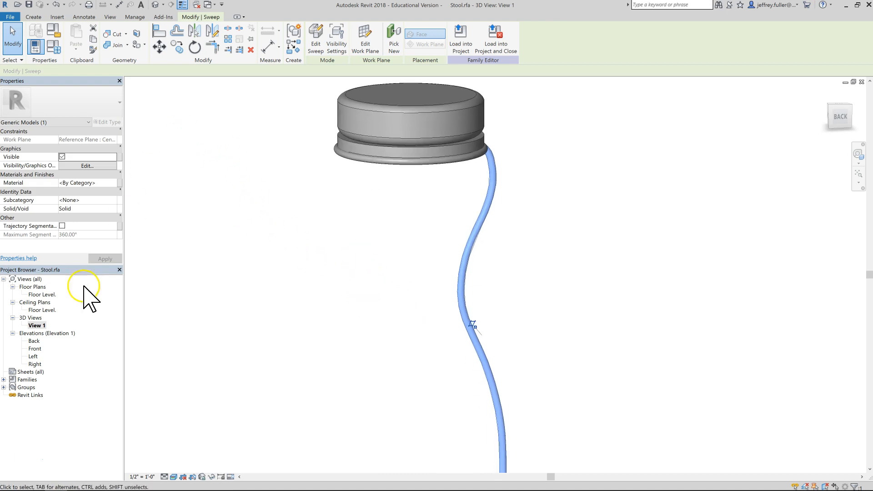
Return to the Floor Level plan and copy the leg from its start point to the bottom midpoint of the seat rim.
{"action": "double_click", "coordinate": [57, 294]}
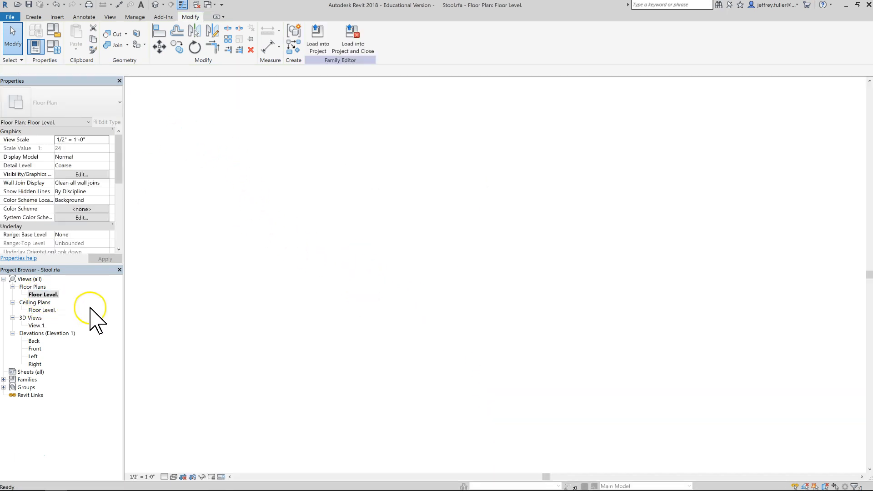
{"action": "scroll", "coordinate": [390, 201], "scroll_direction": "up", "scroll_amount": 3}
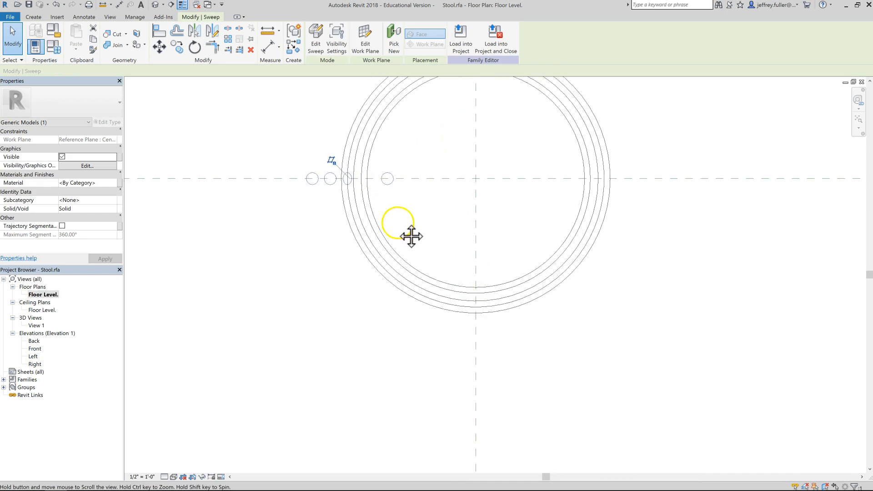
{"action": "left_click", "coordinate": [249, 210]}
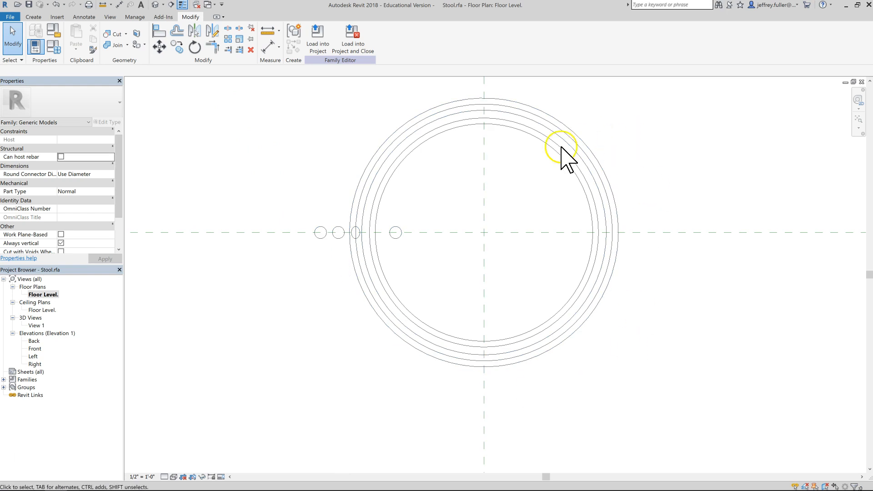
{"action": "middle_click_drag", "start_coordinate": [250, 176], "coordinate": [198, 189]}
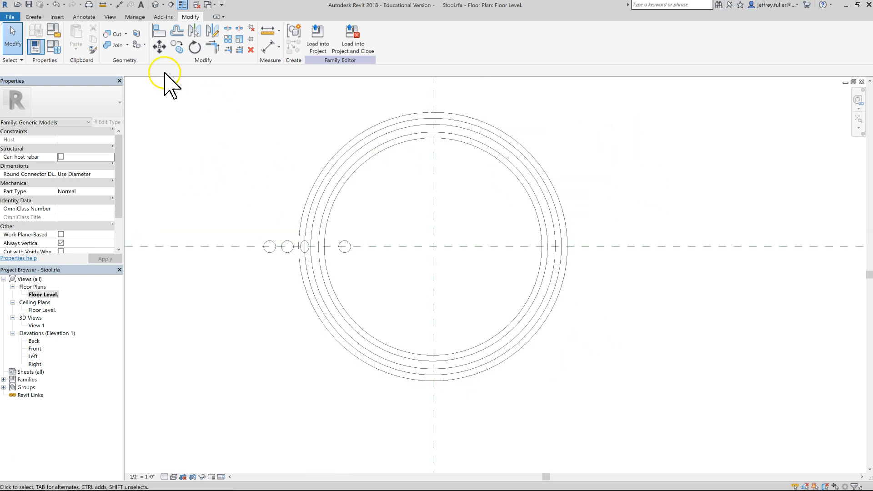
{"action": "left_click", "coordinate": [273, 254]}
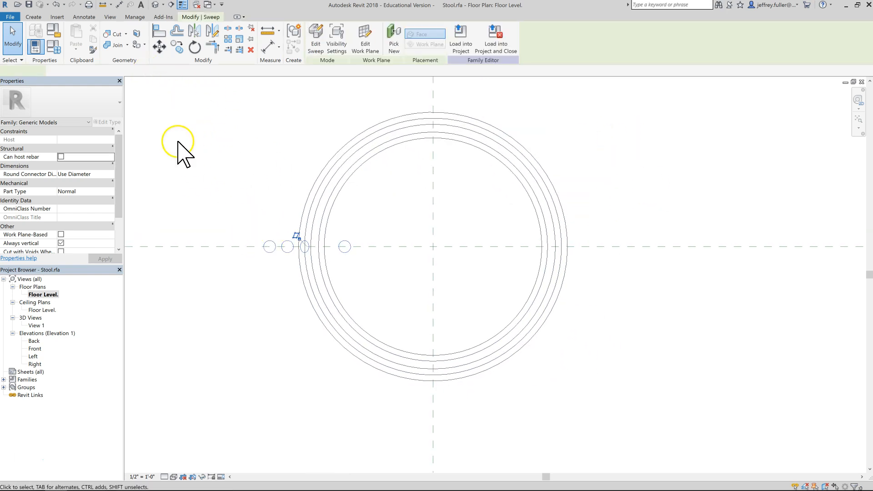
{"action": "left_click", "coordinate": [177, 47]}
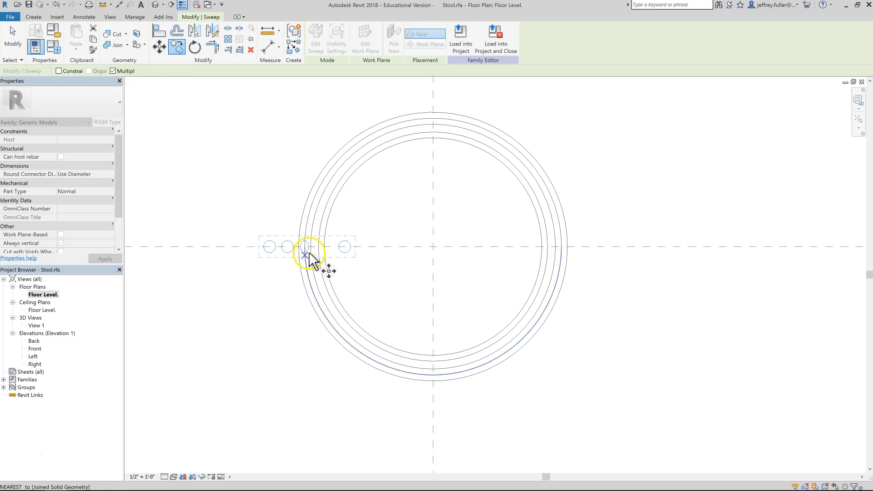
{"action": "scroll", "coordinate": [307, 256], "scroll_direction": "up", "scroll_amount": 4}
{"action": "scroll", "coordinate": [305, 258], "scroll_direction": "up", "scroll_amount": 2}
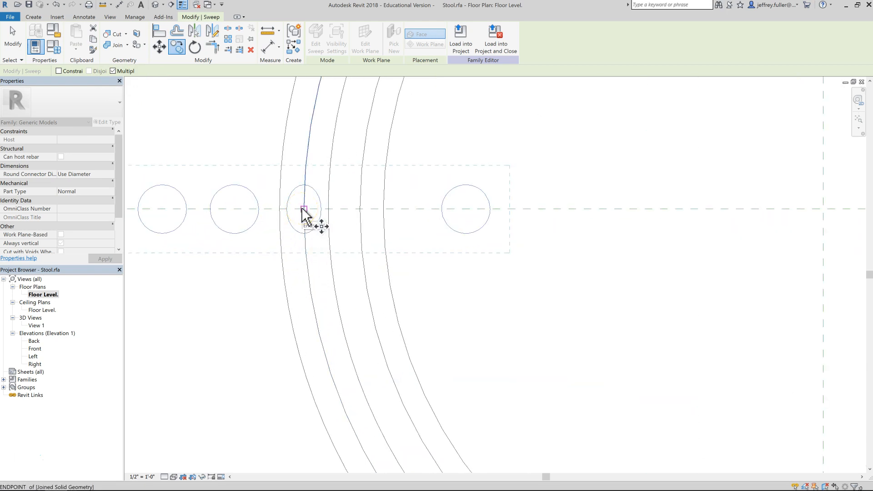
{"action": "left_click", "coordinate": [303, 209]}
{"action": "middle_click_drag", "start_coordinate": [381, 368], "coordinate": [312, 208]}
{"action": "scroll", "coordinate": [416, 348], "scroll_direction": "down", "scroll_amount": 4}
{"action": "middle_click_drag", "start_coordinate": [451, 370], "coordinate": [414, 363]}
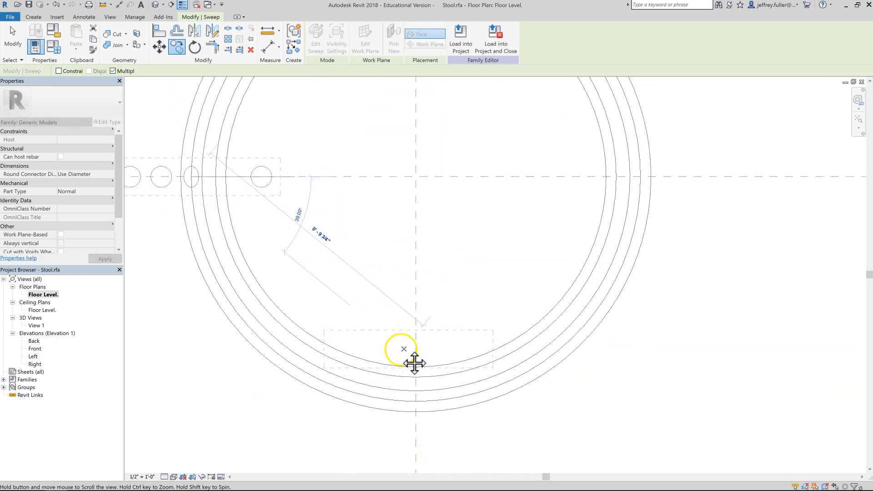
{"action": "left_click", "coordinate": [415, 402]}
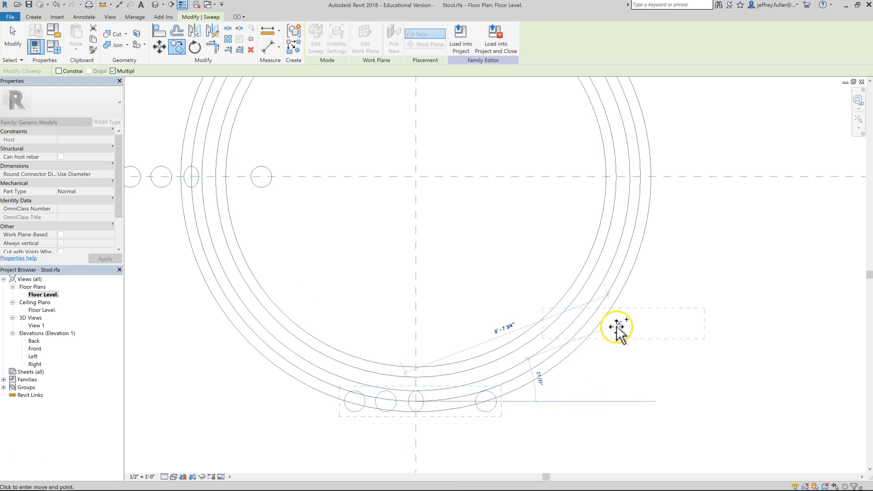
Place further copies of the leg at the right and top of the seat rim.
{"action": "left_click", "coordinate": [640, 178]}
{"action": "middle_click_drag", "start_coordinate": [553, 250], "coordinate": [584, 474]}
{"action": "scroll", "coordinate": [584, 473], "scroll_direction": "down", "scroll_amount": 1}
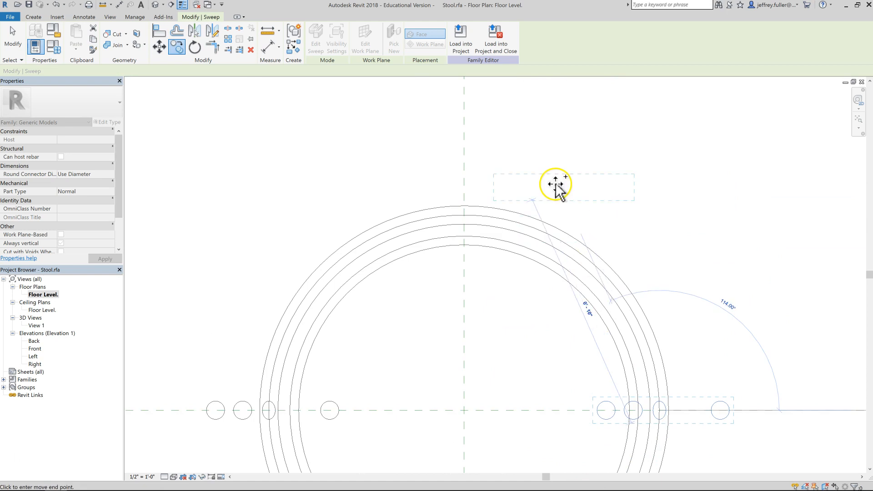
{"action": "left_click", "coordinate": [463, 215]}
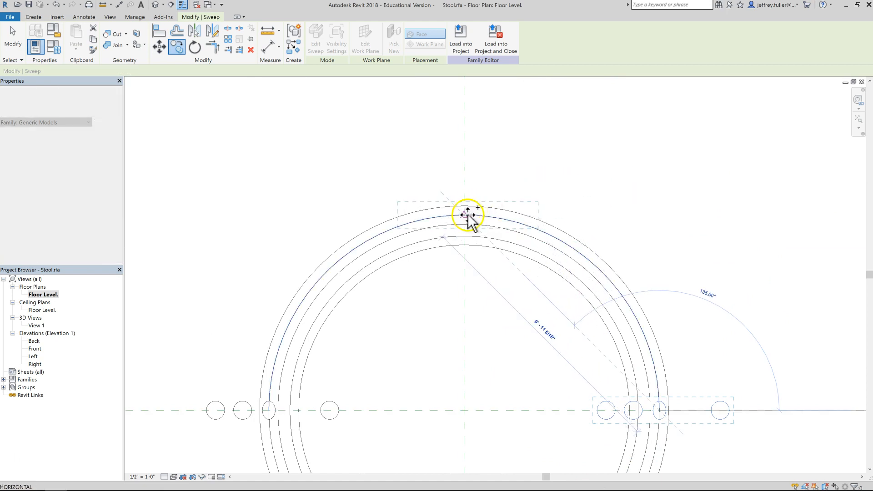
Select the top leg copy and rotate it around its endpoint to align with the vertical reference plane.
{"action": "scroll", "coordinate": [568, 226], "scroll_direction": "down", "scroll_amount": 1}
{"action": "middle_click_drag", "start_coordinate": [559, 230], "coordinate": [543, 193]}
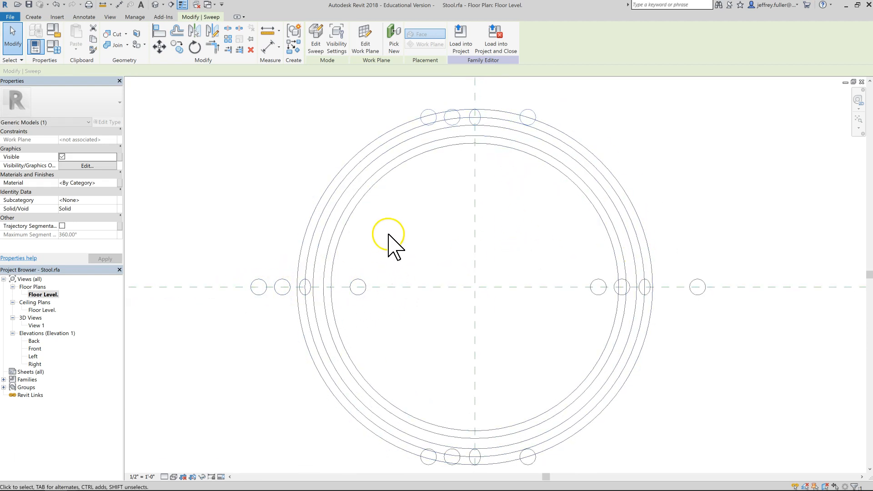
{"action": "middle_click_drag", "start_coordinate": [400, 246], "coordinate": [382, 241]}
{"action": "middle_click_drag", "start_coordinate": [468, 214], "coordinate": [466, 258]}
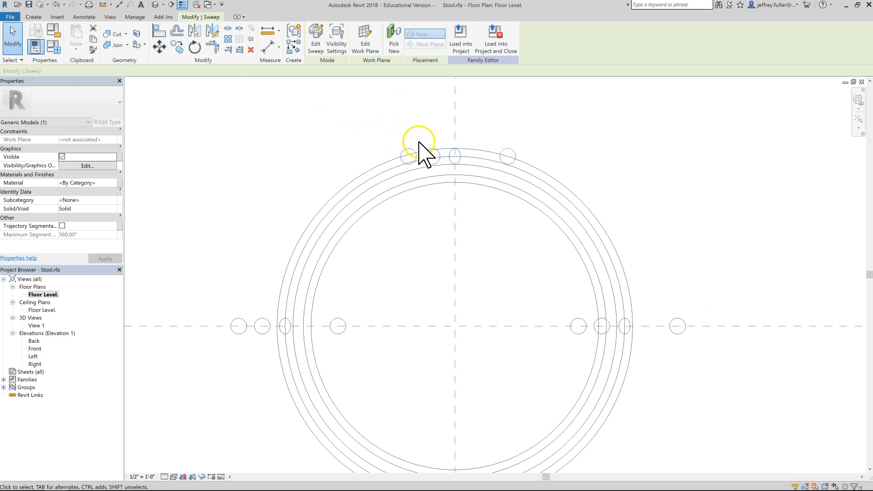
{"action": "left_click", "coordinate": [194, 47]}
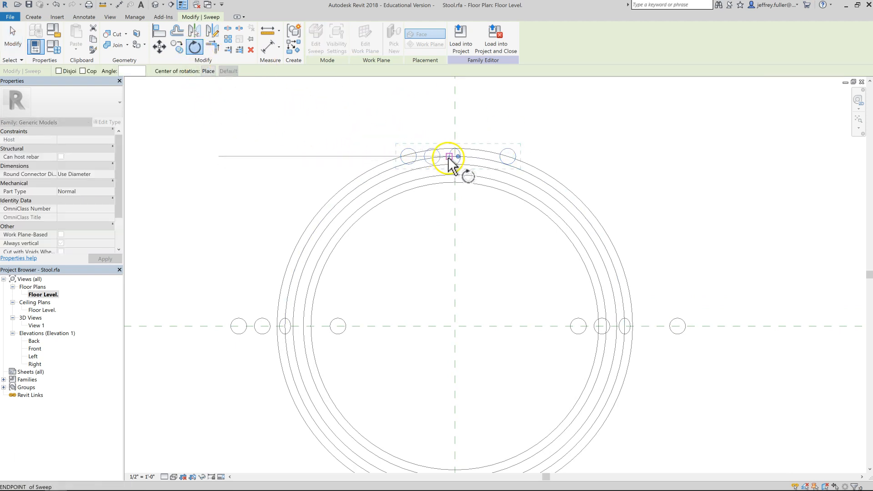
{"action": "left_click", "coordinate": [411, 158]}
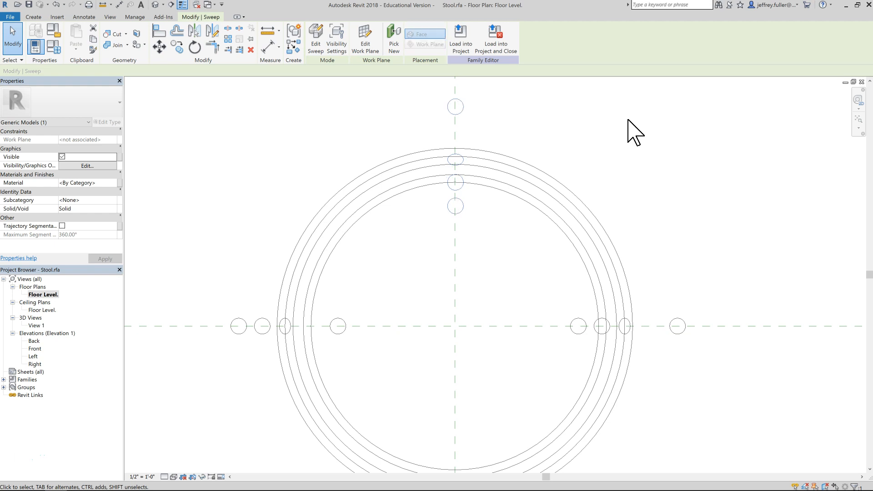
Rotate the top leg copy again to correct its orientation, then close the warning.
{"action": "scroll", "coordinate": [455, 164], "scroll_direction": "up", "scroll_amount": 5}
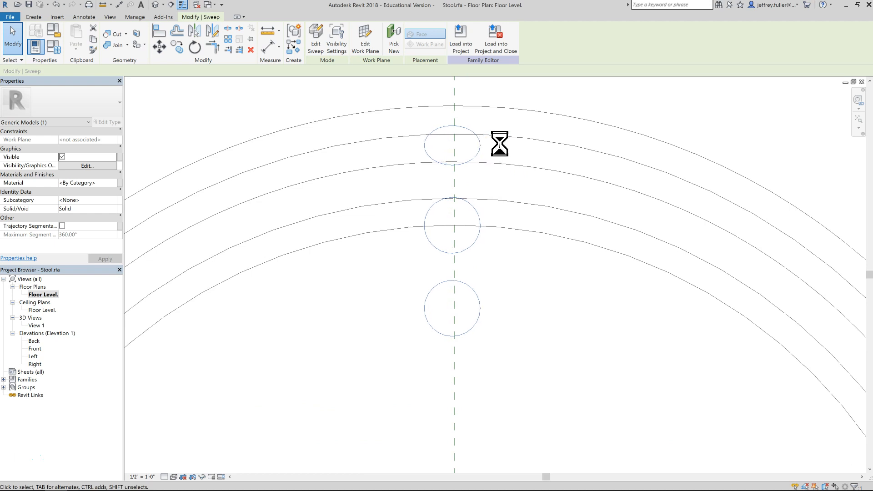
{"action": "scroll", "coordinate": [501, 150], "scroll_direction": "down", "scroll_amount": 5}
{"action": "middle_click_drag", "start_coordinate": [513, 244], "coordinate": [499, 196]}
{"action": "scroll", "coordinate": [499, 196], "scroll_direction": "down", "scroll_amount": 3}
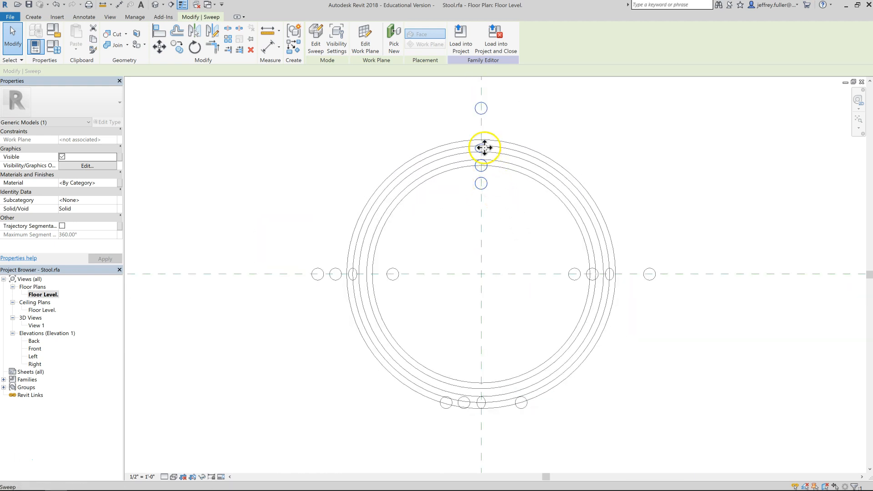
{"action": "left_click", "coordinate": [194, 47]}
{"action": "left_click", "coordinate": [484, 102]}
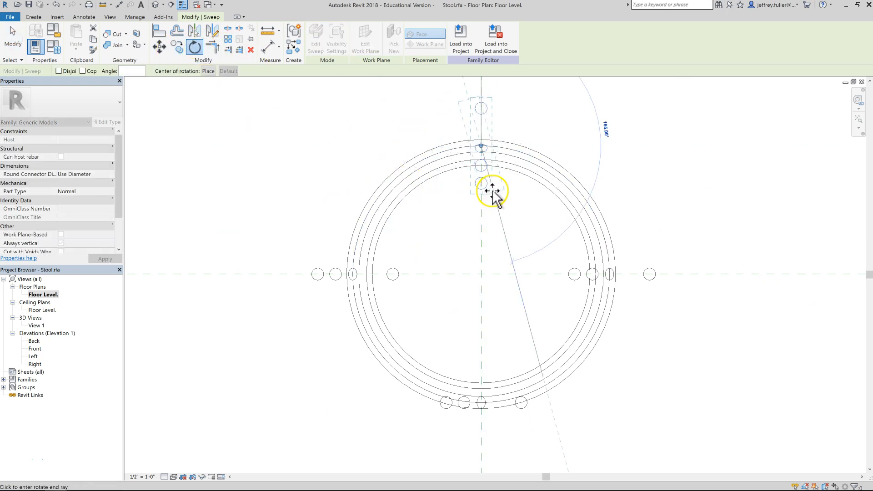
{"action": "left_click", "coordinate": [481, 195]}
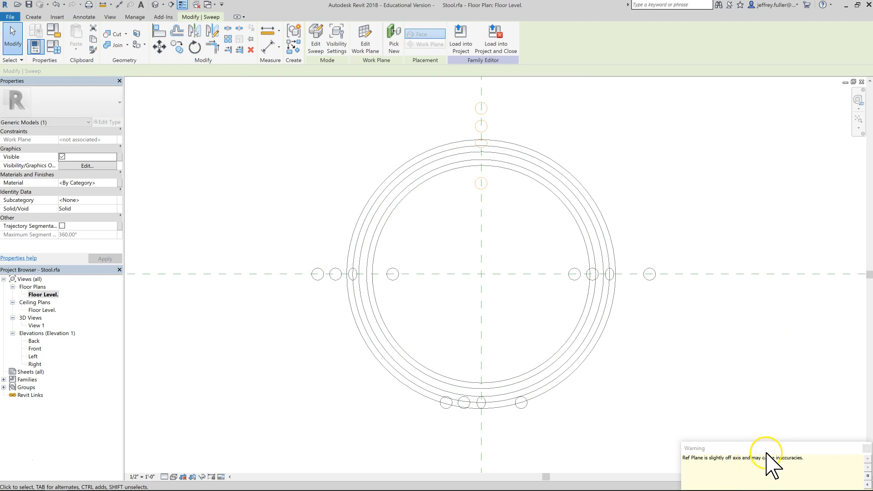
{"action": "left_click", "coordinate": [867, 448]}
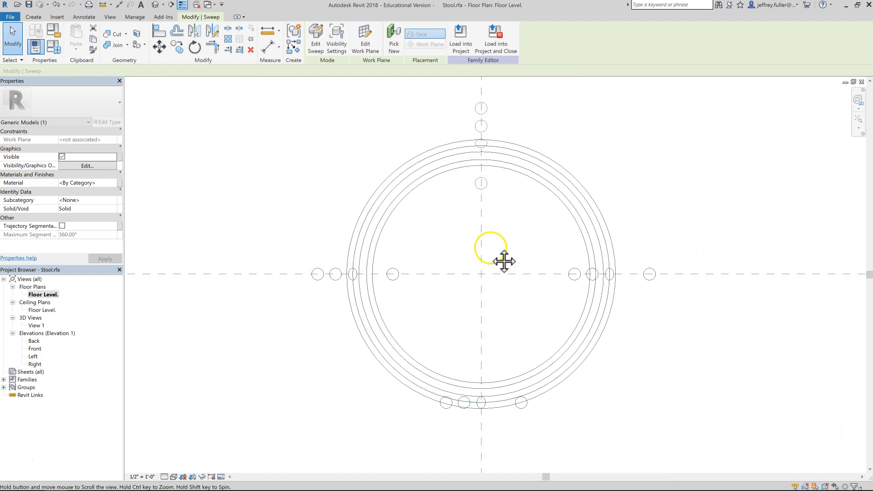
Select the right leg copy and rotate it 180° so it faces outward.
{"action": "middle_click_drag", "start_coordinate": [502, 259], "coordinate": [440, 223]}
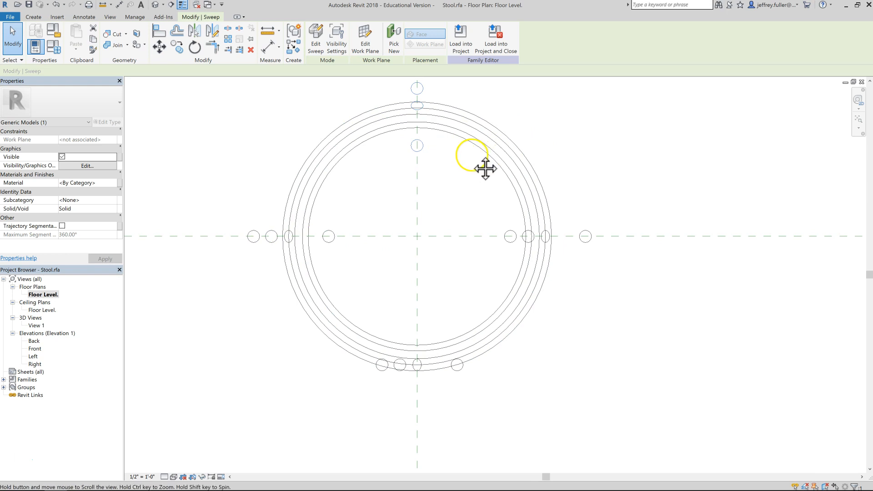
{"action": "scroll", "coordinate": [454, 259], "scroll_direction": "up", "scroll_amount": 5}
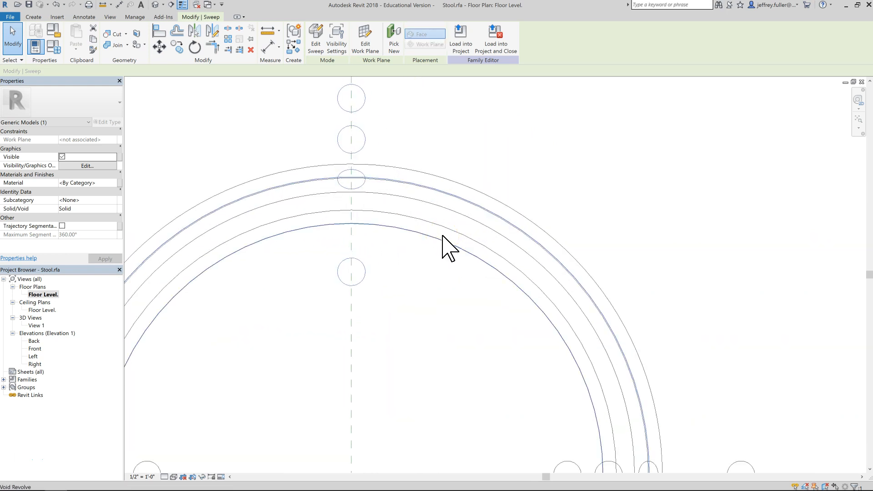
{"action": "scroll", "coordinate": [424, 224], "scroll_direction": "down", "scroll_amount": 5}
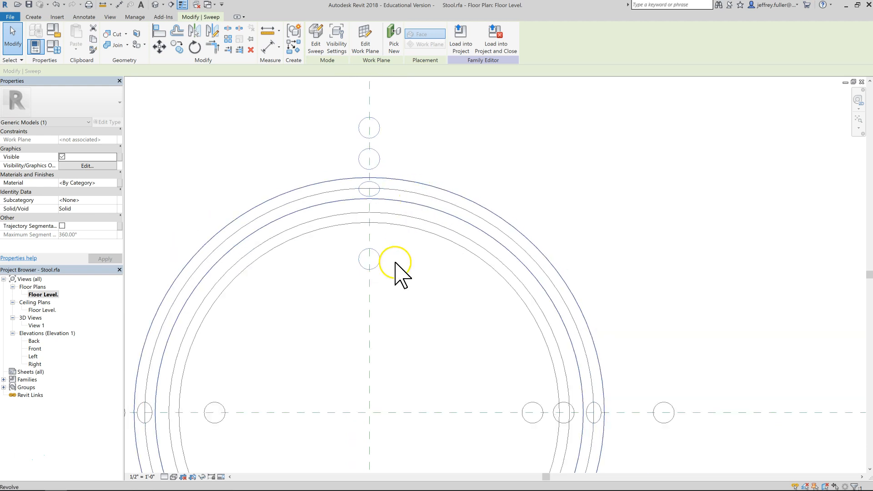
{"action": "middle_click_drag", "start_coordinate": [392, 284], "coordinate": [370, 239]}
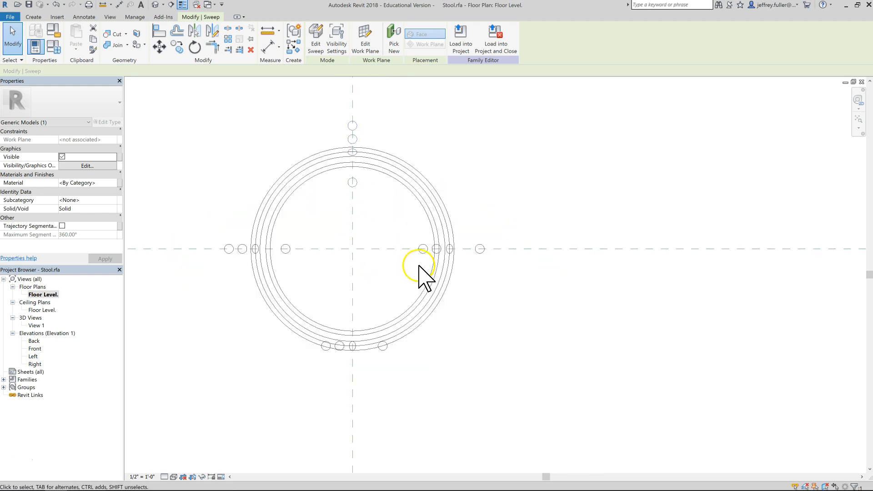
{"action": "left_click", "coordinate": [437, 188]}
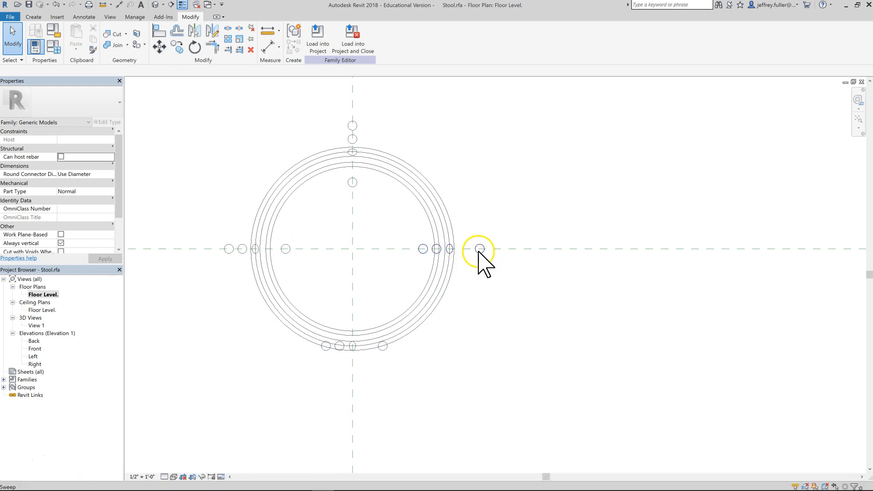
{"action": "left_click", "coordinate": [479, 249]}
{"action": "left_click", "coordinate": [195, 47]}
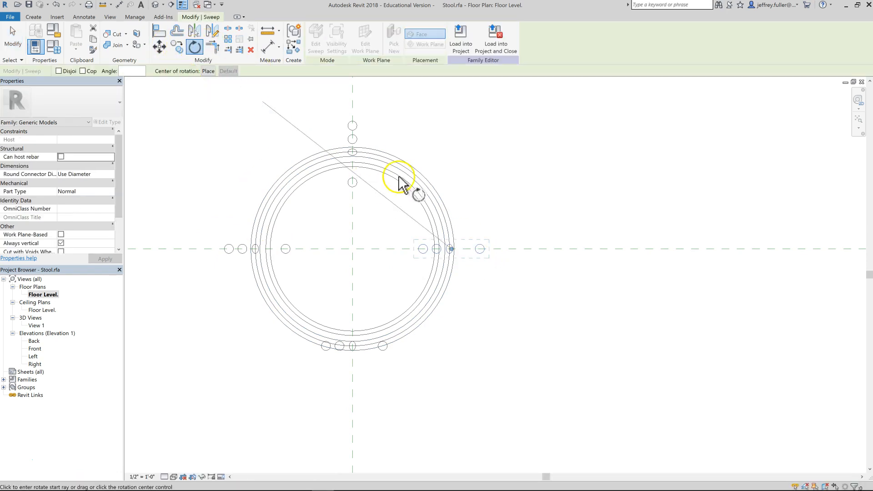
{"action": "left_click", "coordinate": [410, 257]}
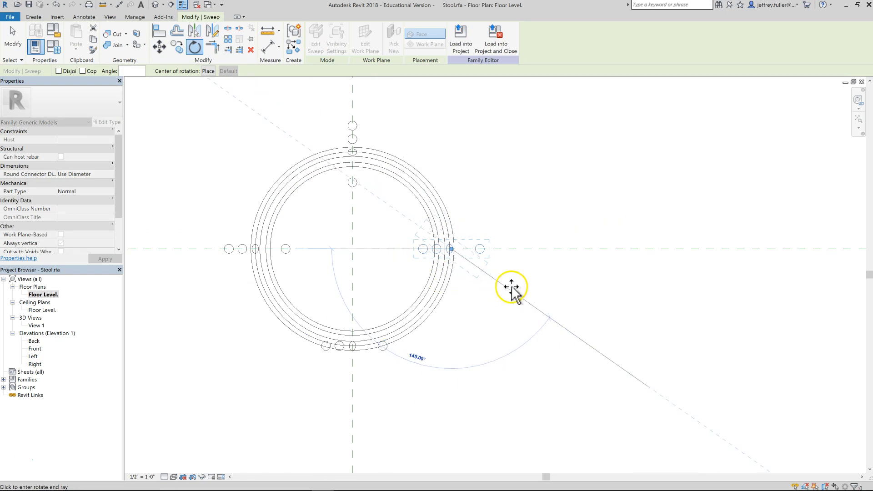
{"action": "left_click", "coordinate": [533, 250]}
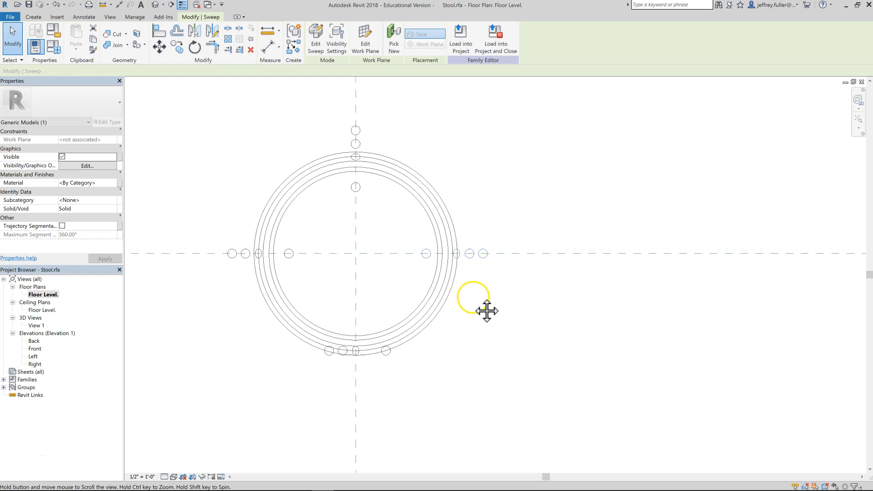
Nudge the right leg copy sideways to sit on the horizontal reference plane at the seat rim.
{"action": "scroll", "coordinate": [475, 291], "scroll_direction": "up", "scroll_amount": 5}
{"action": "scroll", "coordinate": [475, 291], "scroll_direction": "up", "scroll_amount": 1}
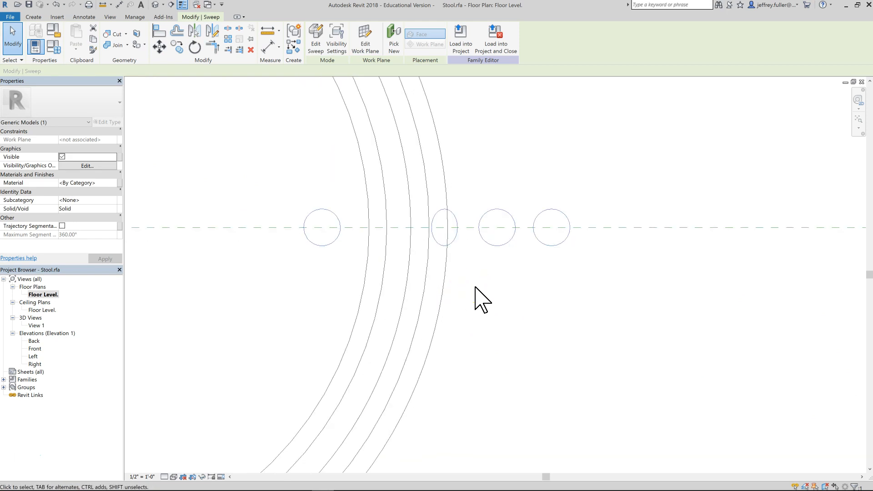
{"action": "key", "text": "Left"}
{"action": "key", "text": "Left"}
{"action": "key", "text": "Left"}
{"action": "key", "text": "Left"}
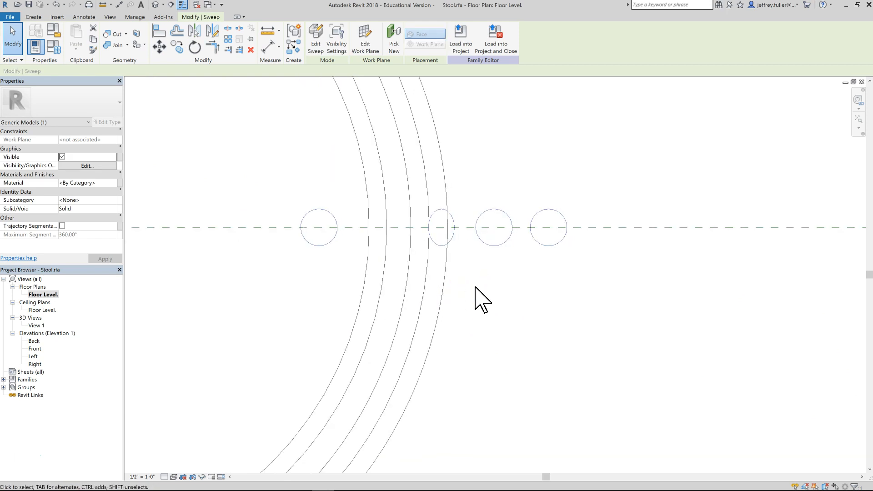
{"action": "key", "text": "Right"}
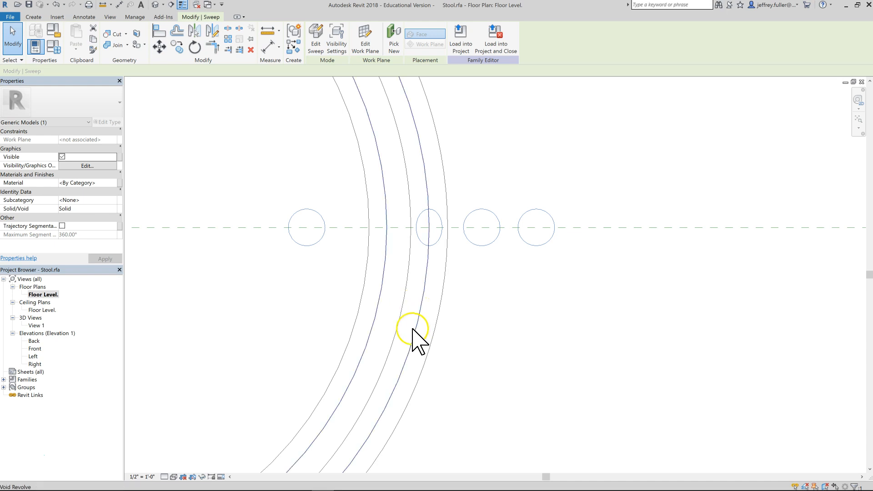
Select the bottom leg copy and rotate it about its endpoint to align with the vertical reference plane.
{"action": "scroll", "coordinate": [415, 337], "scroll_direction": "down", "scroll_amount": 4}
{"action": "middle_click_drag", "start_coordinate": [413, 323], "coordinate": [466, 261]}
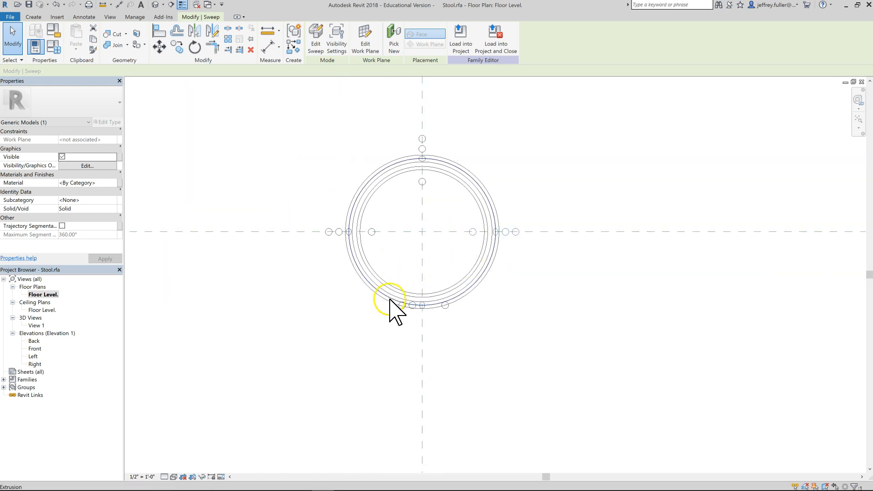
{"action": "middle_click_drag", "start_coordinate": [390, 300], "coordinate": [389, 263]}
{"action": "left_click", "coordinate": [420, 317]}
{"action": "scroll", "coordinate": [439, 305], "scroll_direction": "up", "scroll_amount": 3}
{"action": "scroll", "coordinate": [439, 305], "scroll_direction": "up", "scroll_amount": 1}
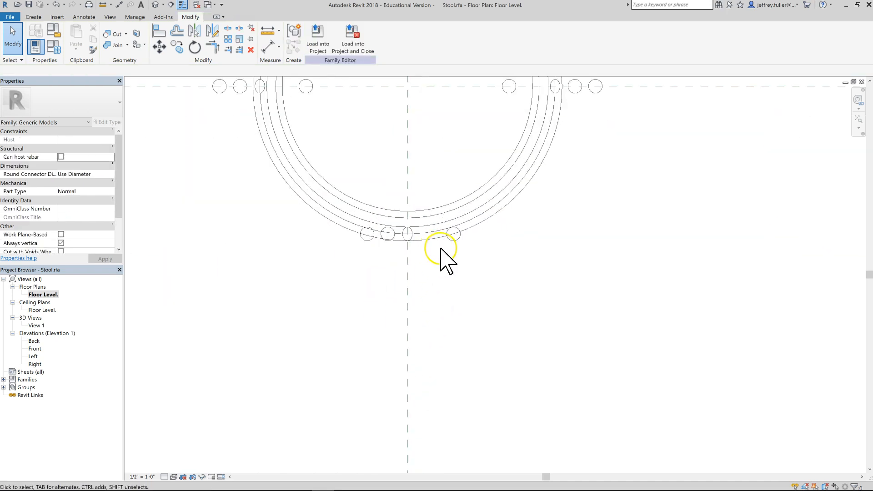
{"action": "left_click", "coordinate": [440, 240]}
{"action": "left_click", "coordinate": [194, 46]}
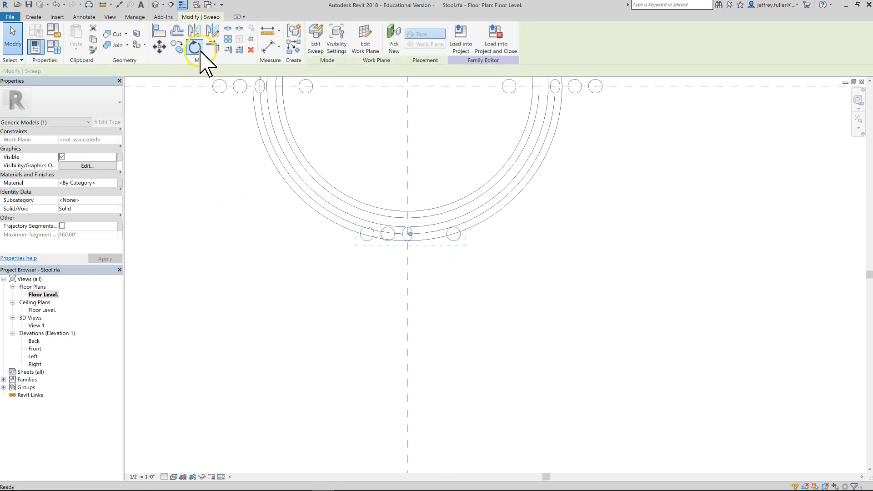
{"action": "left_click", "coordinate": [327, 235]}
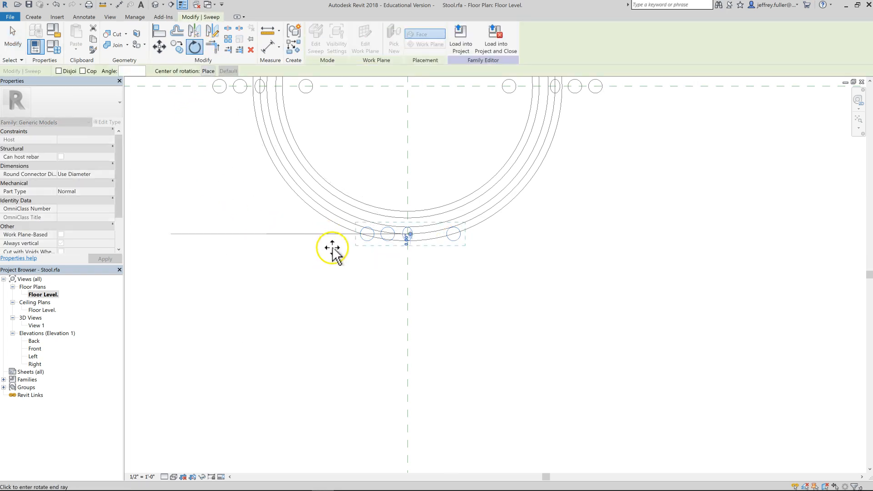
{"action": "left_click", "coordinate": [413, 290]}
Nudge the bottom leg copy so it centres on the vertical reference plane at the seat rim.
{"action": "scroll", "coordinate": [484, 319], "scroll_direction": "up", "scroll_amount": 3}
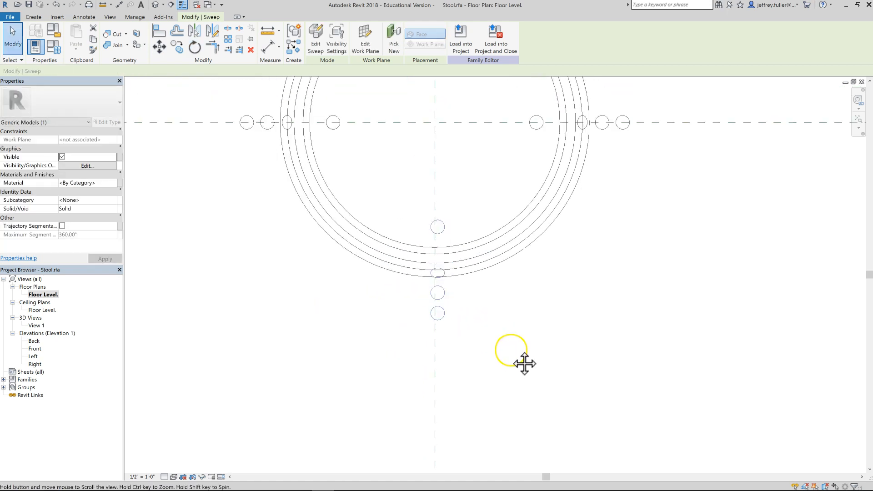
{"action": "middle_click_drag", "start_coordinate": [502, 318], "coordinate": [493, 307]}
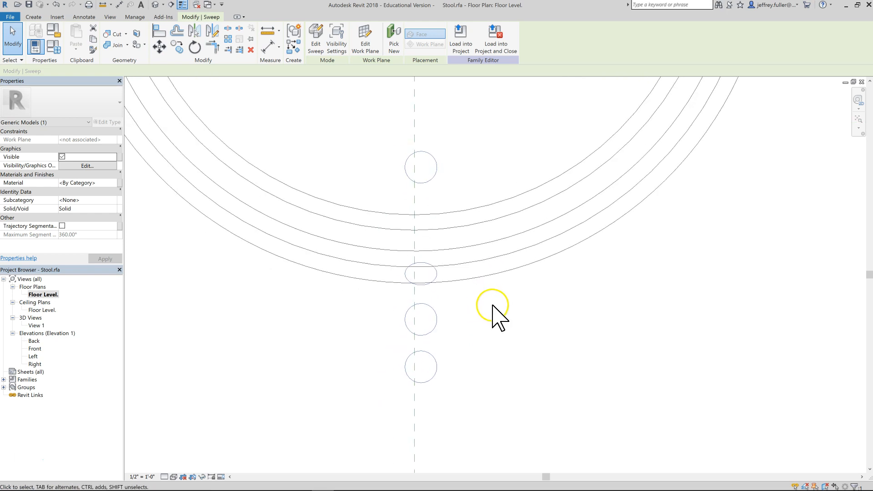
{"action": "key", "text": "Left"}
{"action": "key", "text": "Left"}
{"action": "key", "text": "Left"}
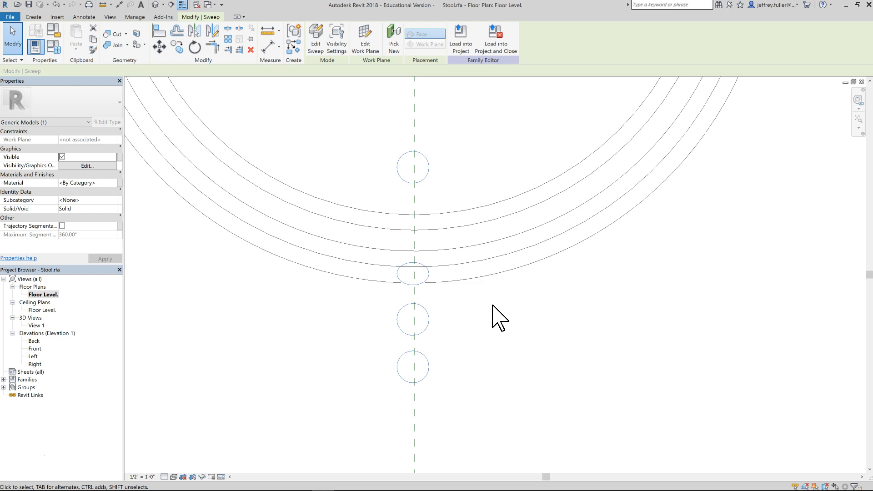
{"action": "scroll", "coordinate": [496, 314], "scroll_direction": "up", "scroll_amount": 2}
{"action": "key", "text": "Right"}
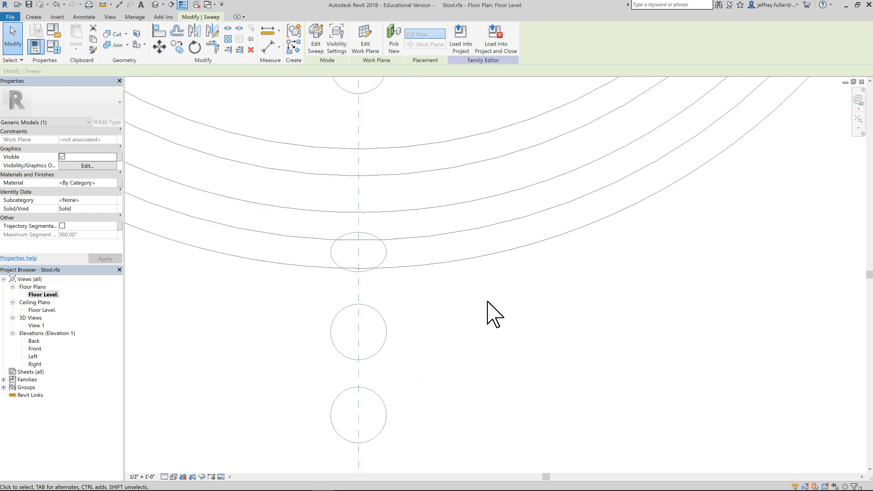
{"action": "key", "text": "Up"}
{"action": "key", "text": "Up"}
{"action": "key", "text": "Up"}
{"action": "key", "text": "Up"}
{"action": "key", "text": "Up"}
{"action": "key", "text": "Up"}
{"action": "key", "text": "Down"}
{"action": "scroll", "coordinate": [503, 268], "scroll_direction": "down", "scroll_amount": 4}
{"action": "left_click", "coordinate": [502, 270]}
{"action": "scroll", "coordinate": [504, 278], "scroll_direction": "down", "scroll_amount": 7}
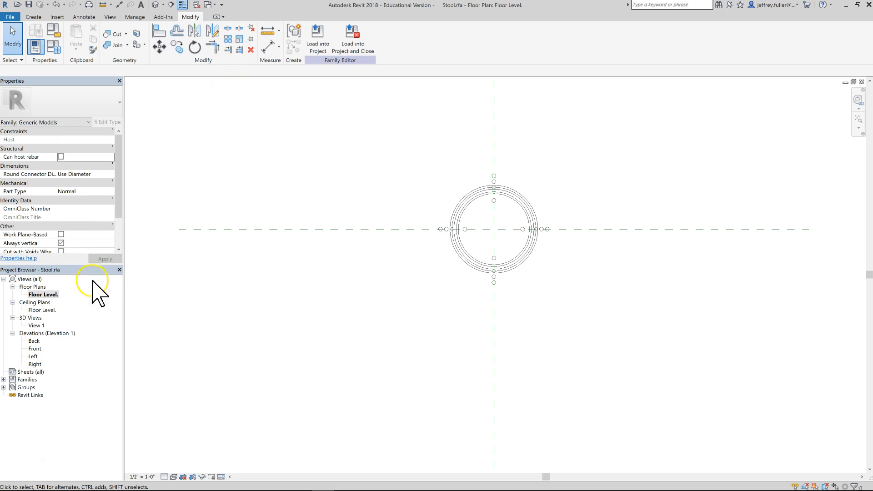
Orbit the 3D view to check the four legs, then open the Front elevation.
{"action": "double_click", "coordinate": [37, 325]}
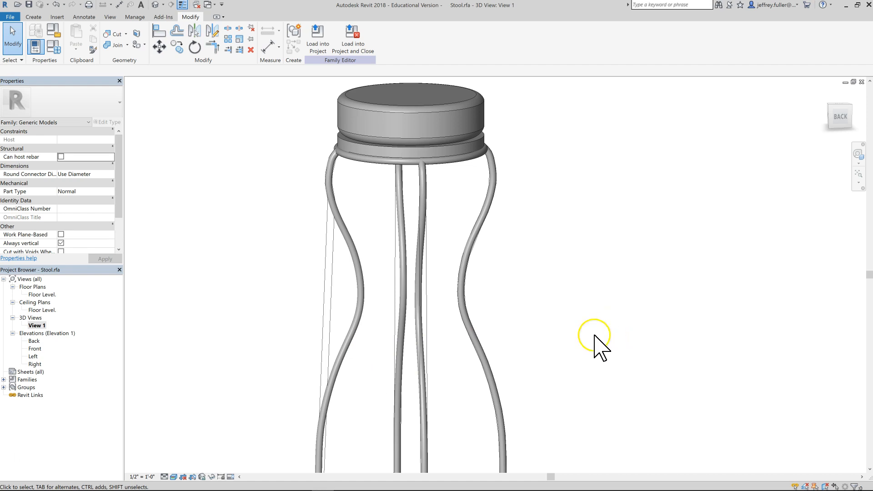
{"action": "middle_click_drag", "start_coordinate": [565, 335], "coordinate": [467, 284], "text": "shift"}
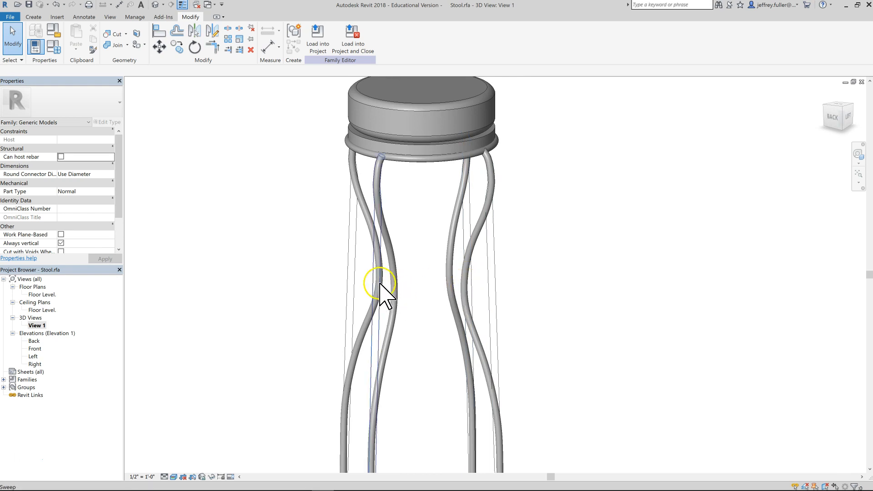
{"action": "middle_click_drag", "start_coordinate": [398, 280], "coordinate": [341, 325], "text": "shift"}
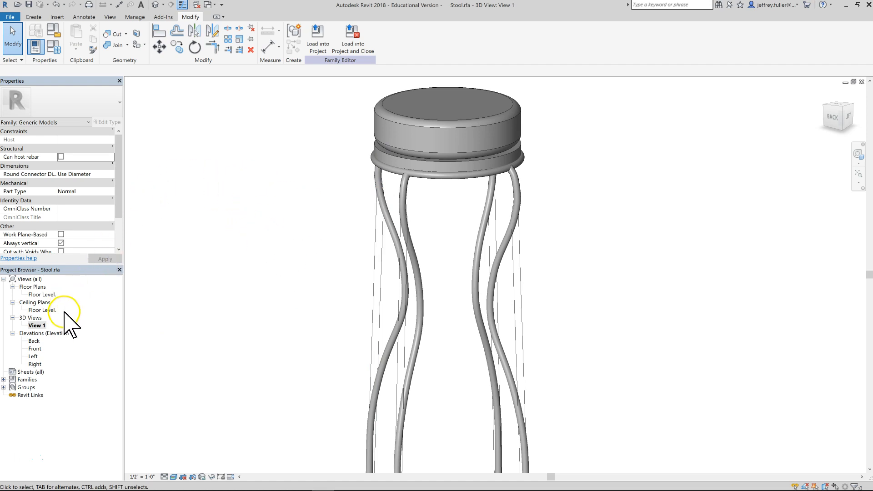
{"action": "double_click", "coordinate": [35, 349]}
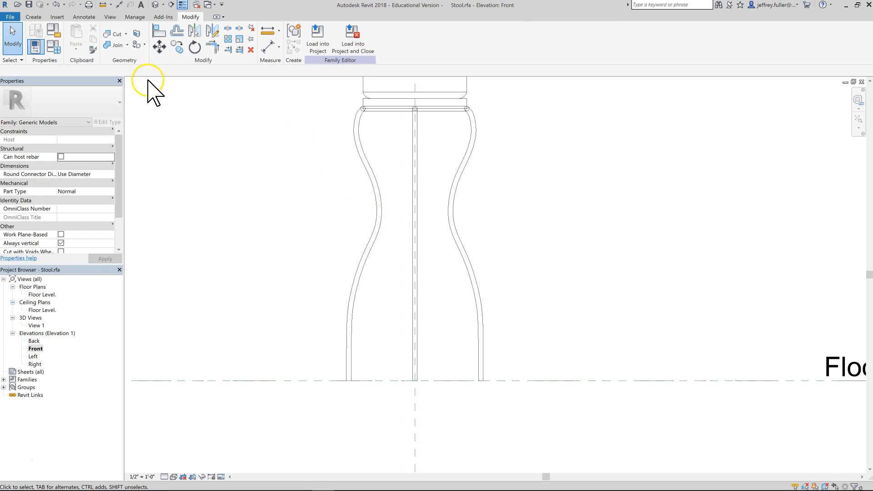
Start a Revolve and draw a circle profile of 3/8" radius on the right leg at mid-height.
{"action": "left_click", "coordinate": [33, 17]}
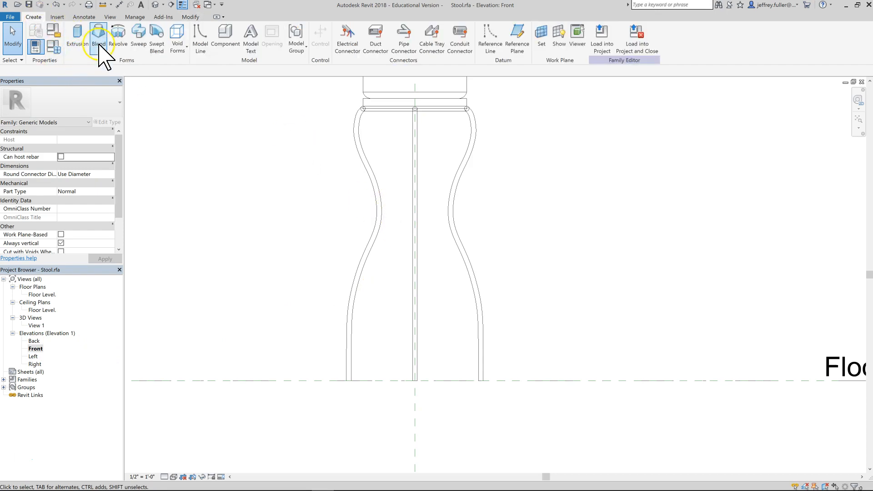
{"action": "left_click", "coordinate": [116, 35]}
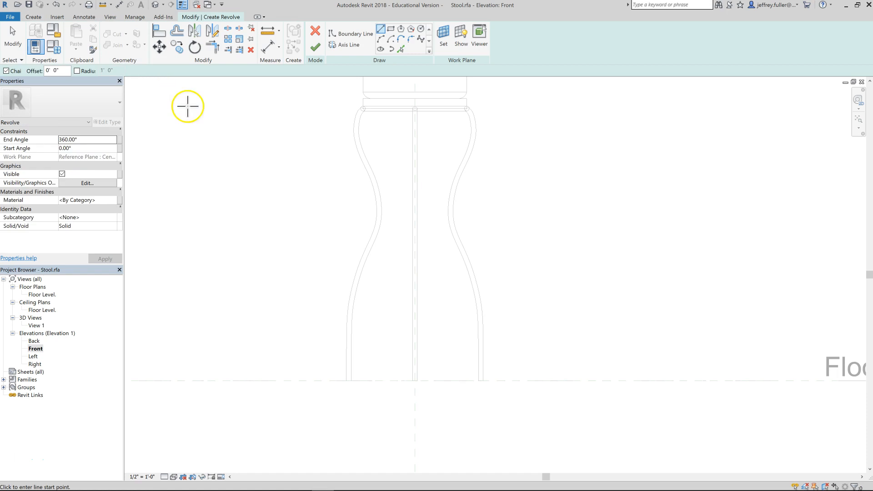
{"action": "left_click", "coordinate": [421, 28]}
{"action": "scroll", "coordinate": [485, 233], "scroll_direction": "up", "scroll_amount": 3}
{"action": "middle_click_drag", "start_coordinate": [483, 234], "coordinate": [545, 314]}
{"action": "scroll", "coordinate": [480, 258], "scroll_direction": "up", "scroll_amount": 2}
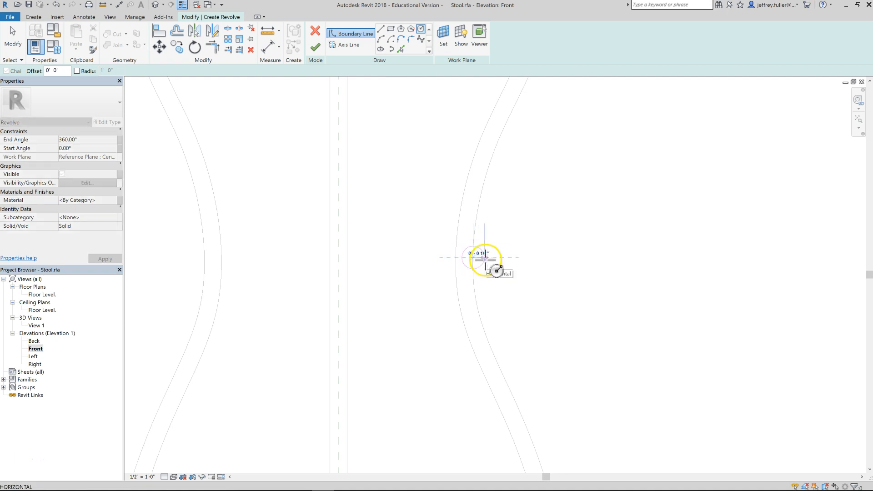
{"action": "type", "text": "3/8\""}
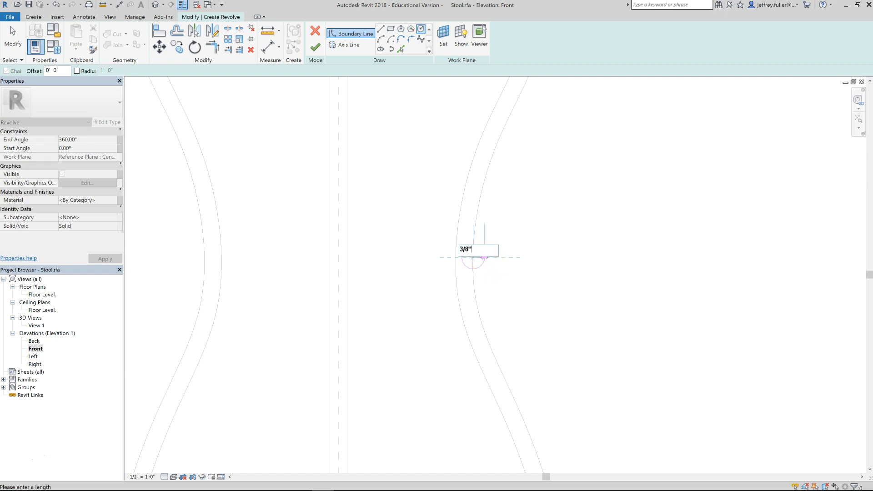
{"action": "key", "text": "Return"}
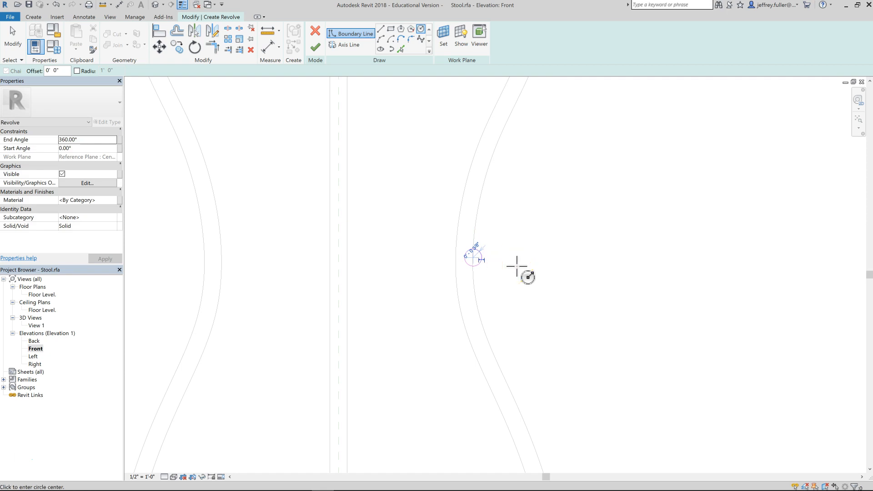
{"action": "left_click", "coordinate": [486, 249]}
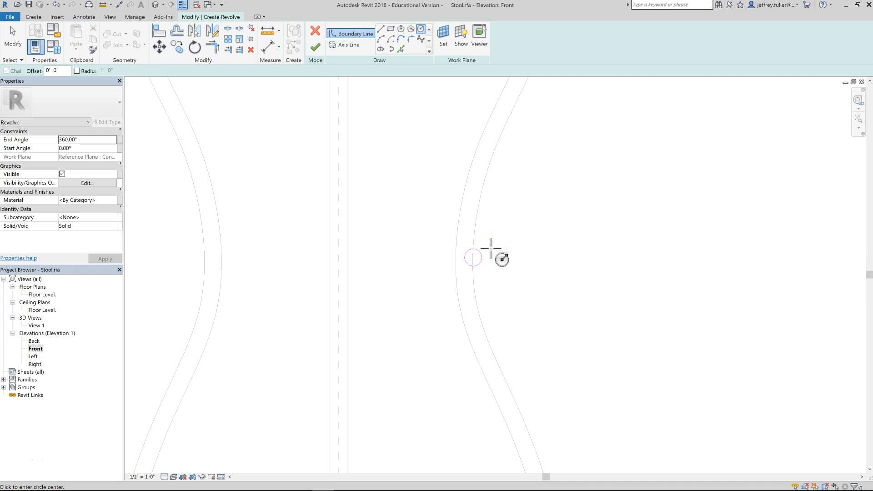
{"action": "key", "text": "Escape"}
{"action": "key", "text": "Escape"}
{"action": "left_click", "coordinate": [485, 257]}
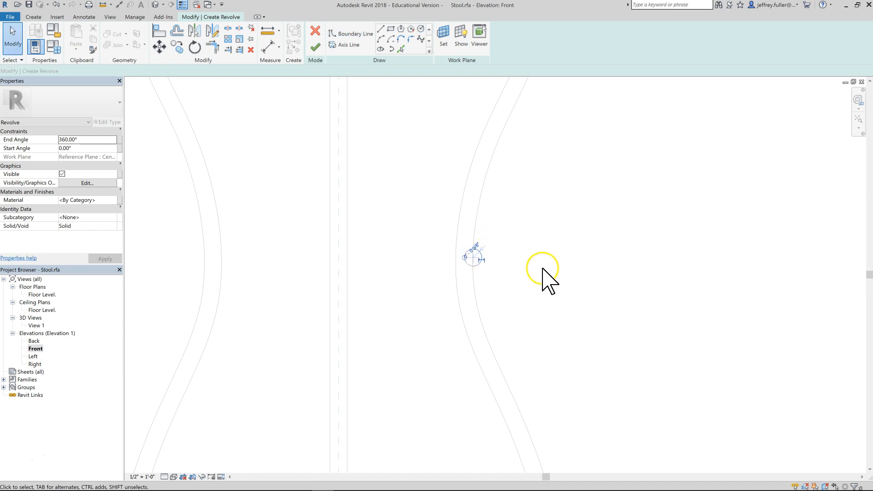
{"action": "key", "text": "Right"}
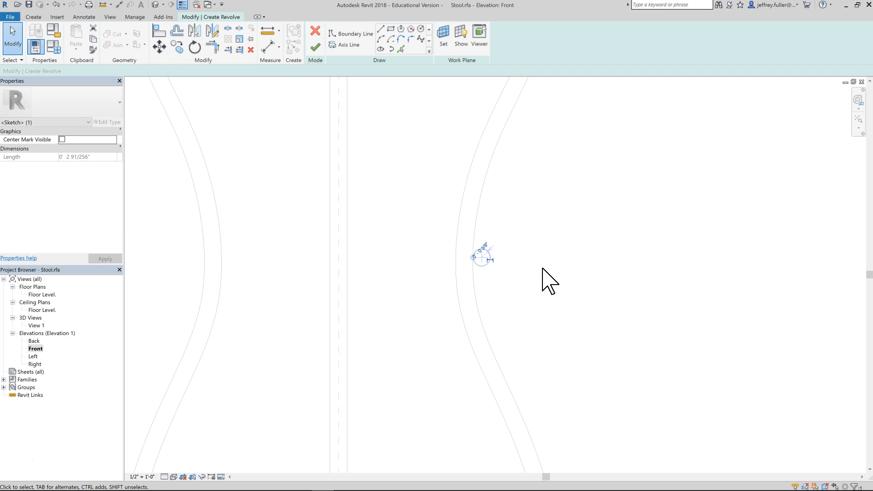
{"action": "scroll", "coordinate": [529, 262], "scroll_direction": "up", "scroll_amount": 4}
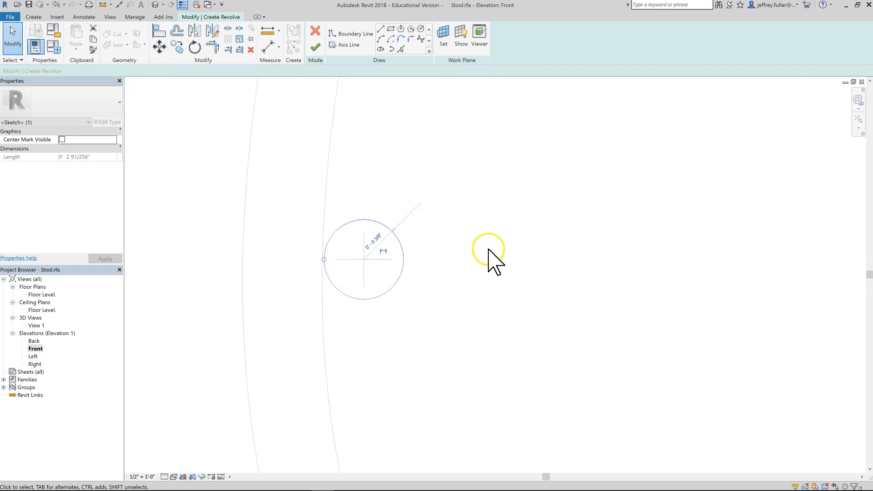
{"action": "key", "text": "Left"}
{"action": "key", "text": "Escape"}
Draw the revolve axis line along the vertical centre reference plane and finish the revolve.
{"action": "scroll", "coordinate": [430, 270], "scroll_direction": "down", "scroll_amount": 5}
{"action": "middle_click_drag", "start_coordinate": [423, 269], "coordinate": [502, 315]}
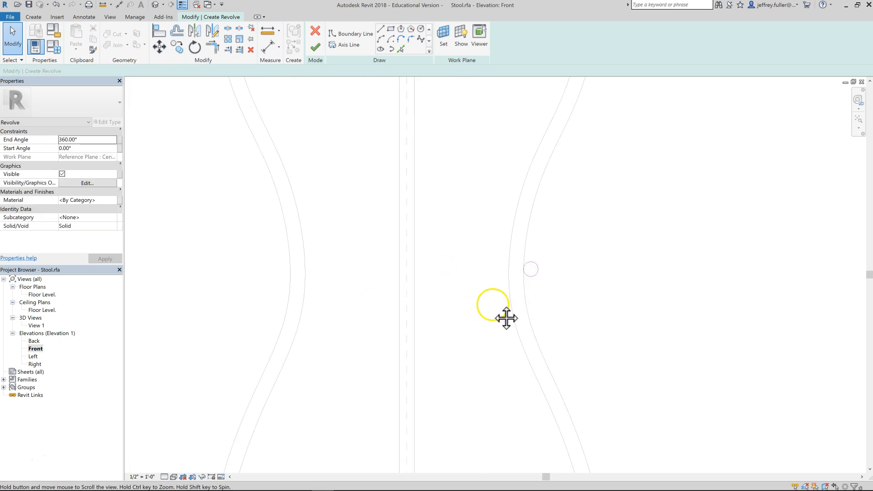
{"action": "left_click", "coordinate": [336, 44]}
{"action": "left_click", "coordinate": [408, 152]}
{"action": "left_click", "coordinate": [401, 257]}
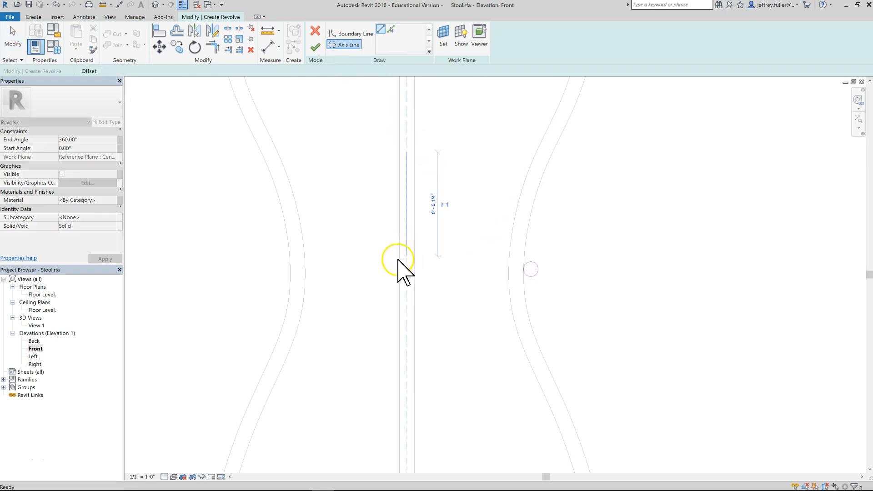
{"action": "left_click", "coordinate": [371, 266]}
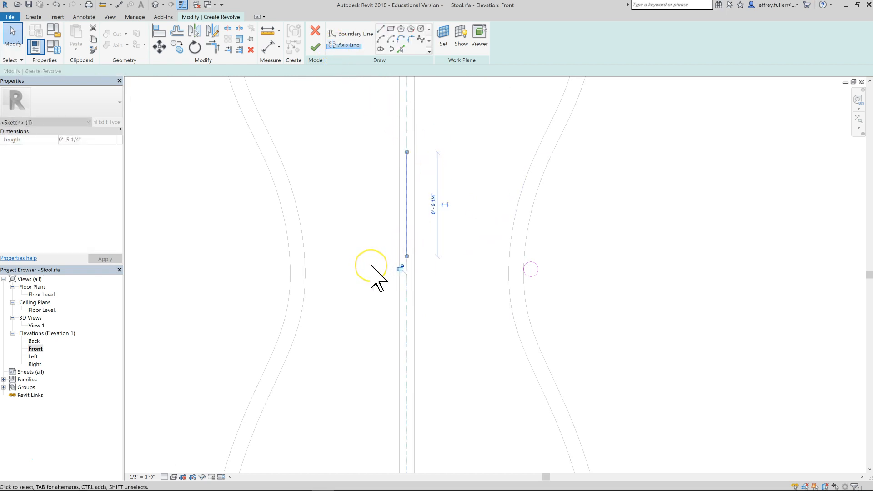
{"action": "left_click", "coordinate": [315, 47]}
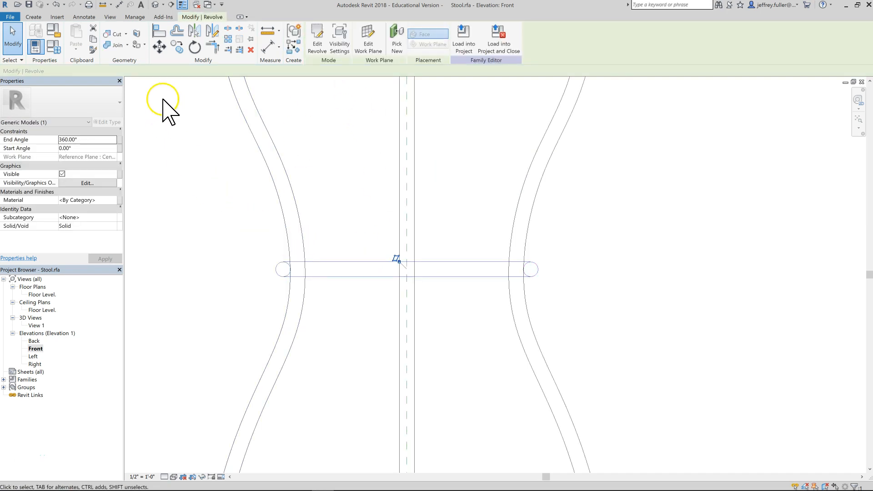
Review the stool with its new leg ring in the Front elevation and the 3D view.
{"action": "left_click", "coordinate": [222, 314]}
{"action": "scroll", "coordinate": [222, 315], "scroll_direction": "down", "scroll_amount": 2}
{"action": "middle_click_drag", "start_coordinate": [224, 327], "coordinate": [386, 324]}
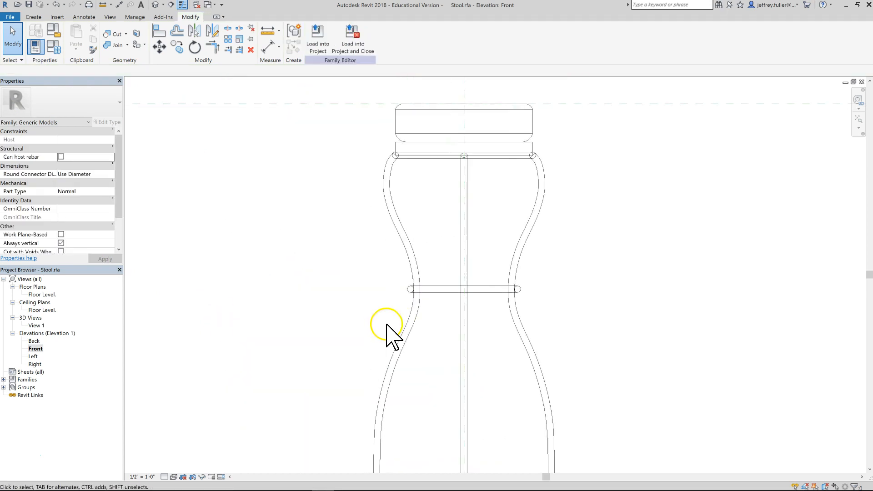
{"action": "key", "text": "z"}
{"action": "key", "text": "f"}
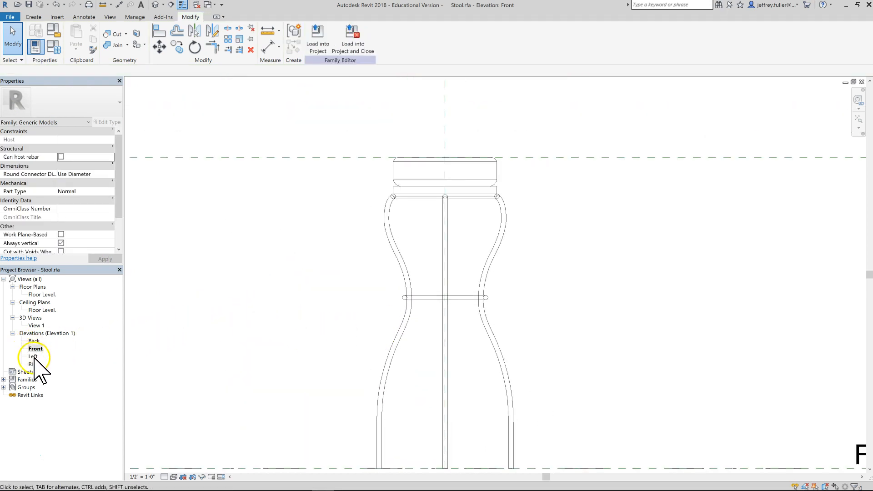
{"action": "double_click", "coordinate": [34, 326]}
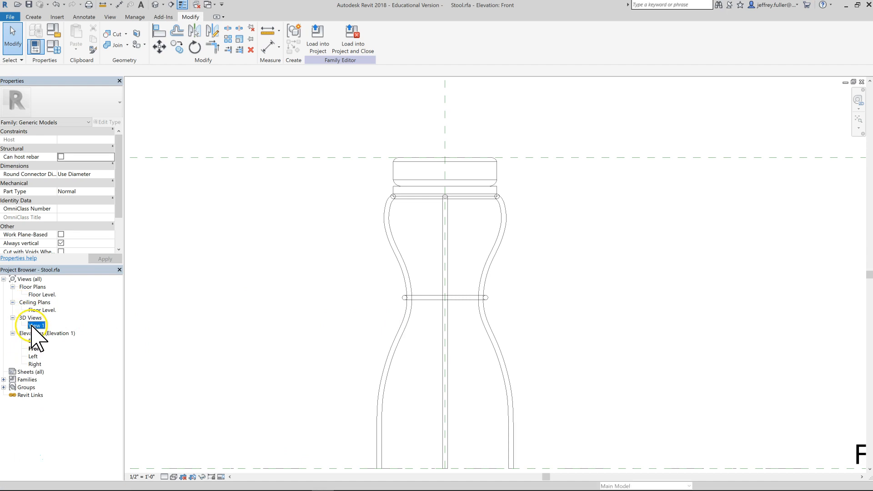
{"action": "middle_click_drag", "start_coordinate": [403, 300], "coordinate": [443, 107]}
{"action": "scroll", "coordinate": [428, 252], "scroll_direction": "down", "scroll_amount": 5}
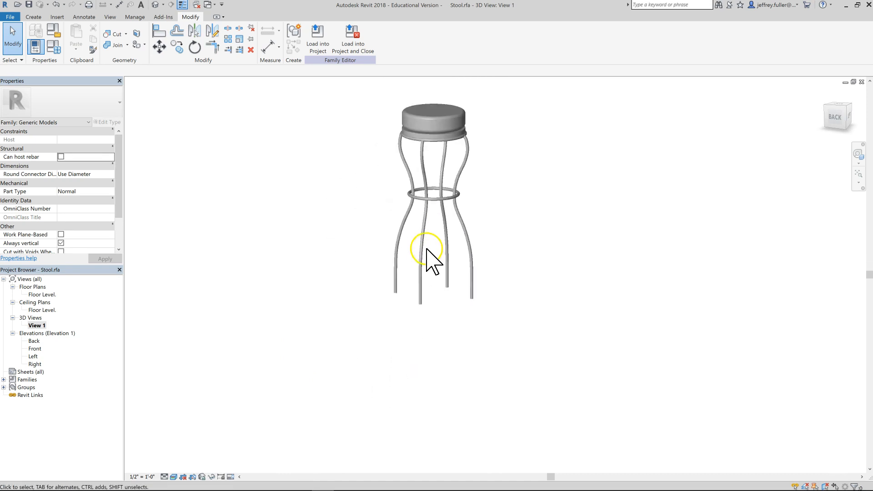
{"action": "middle_click_drag", "start_coordinate": [419, 269], "coordinate": [181, 184], "text": "shift"}
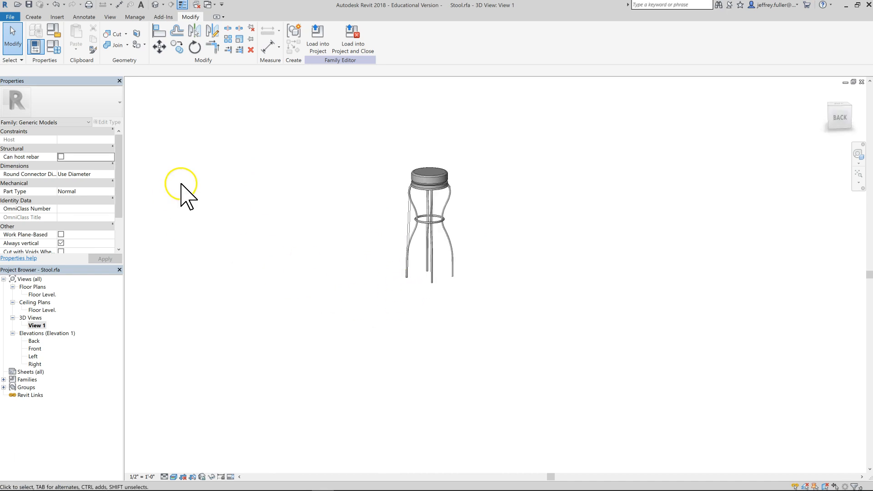